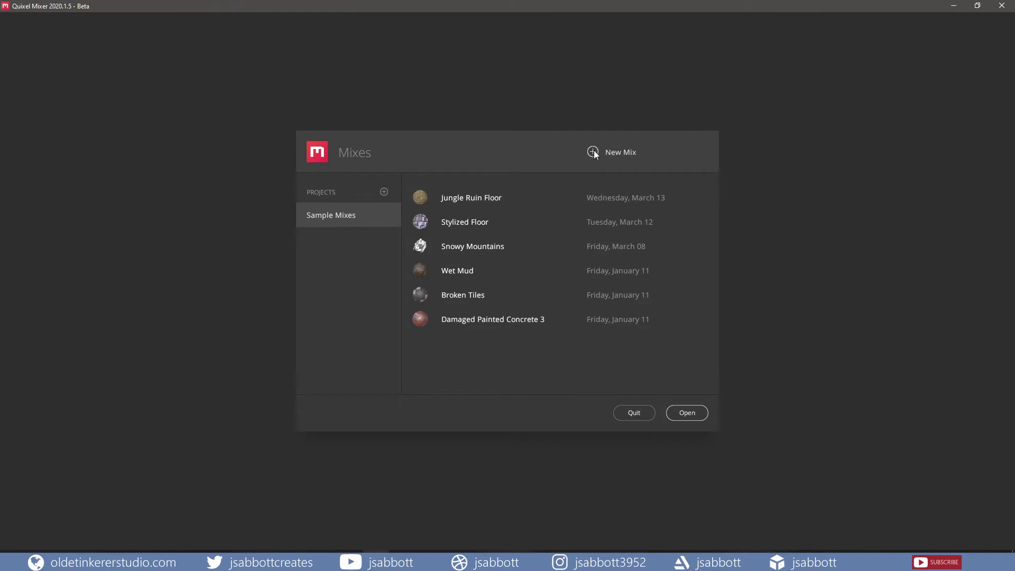
# Create a new mix named broken-tile at 2048 px working resolution.
pyautogui.click(593, 153)
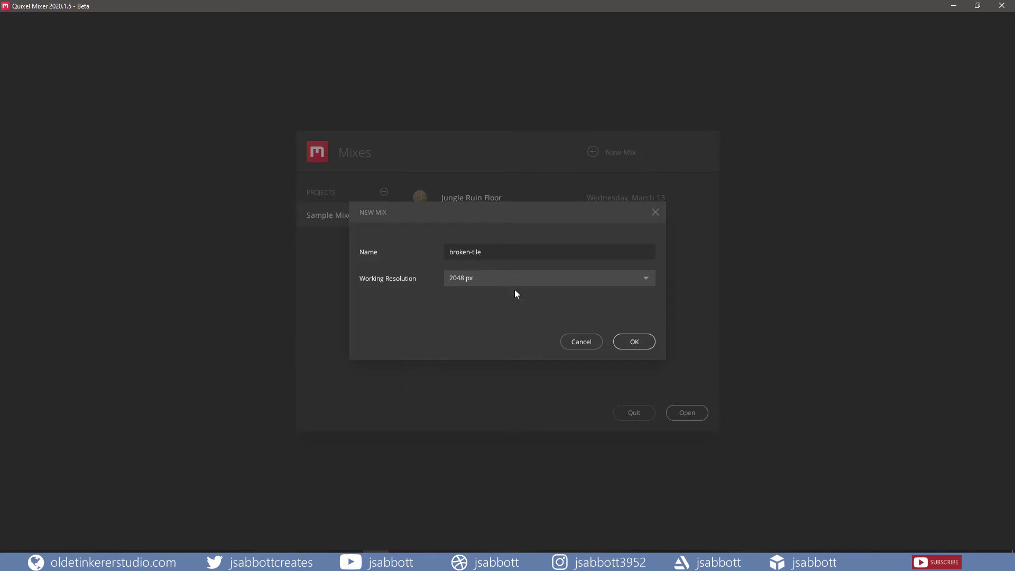
pyautogui.click(633, 342)
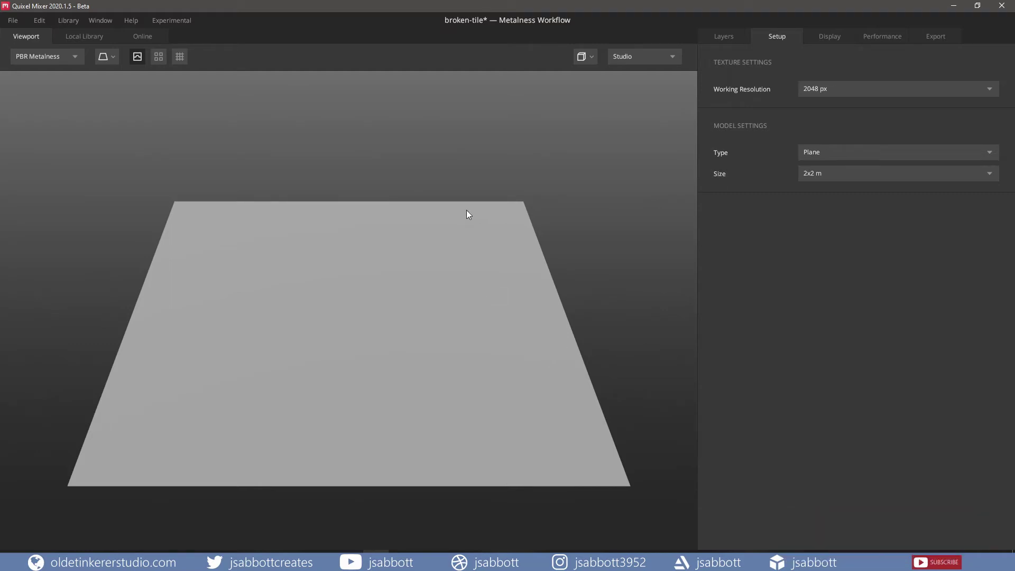
# Add Dirty Concrete Floor 2X2 M as a layer from the Local Library's Concrete category.
pyautogui.click(79, 35)
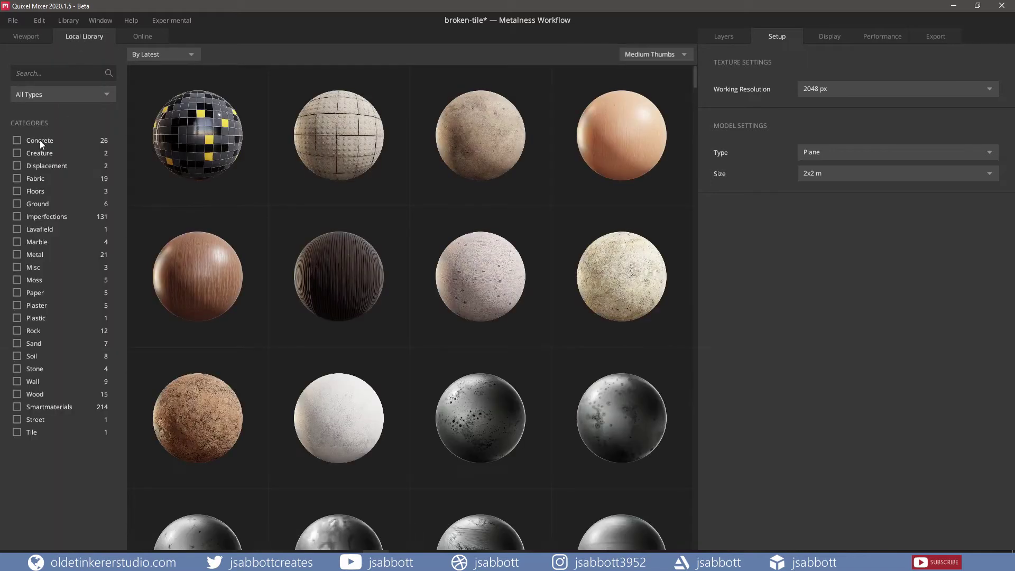
pyautogui.click(17, 140)
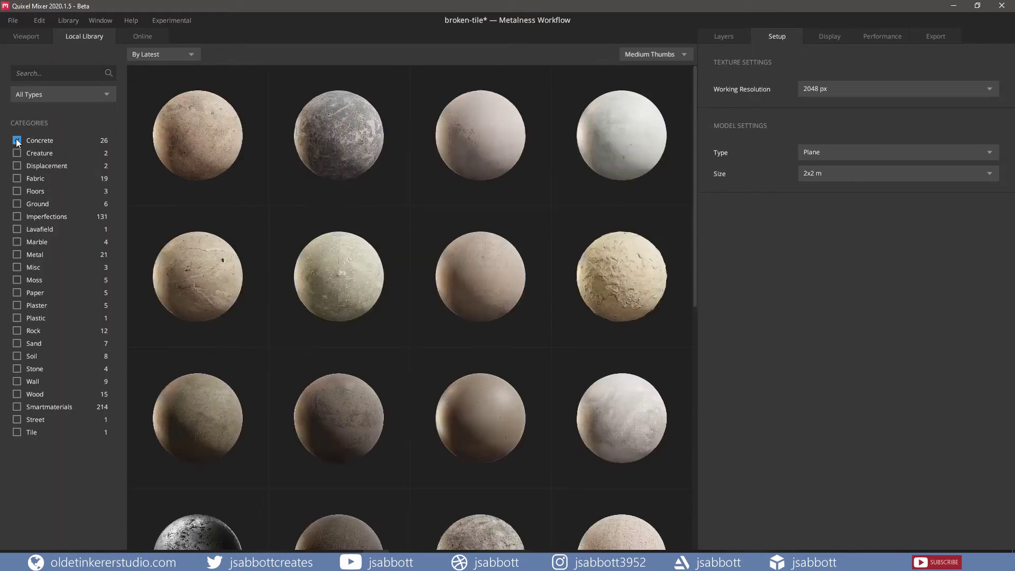
pyautogui.click(197, 144)
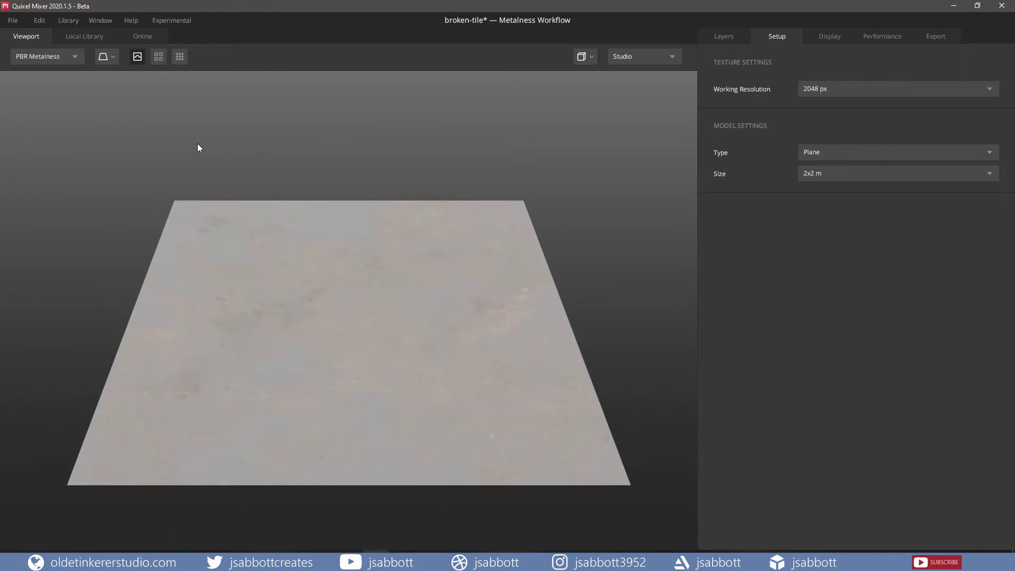
# Browse the online Concrete > Rough materials, then return to the 3D viewport.
pyautogui.click(142, 37)
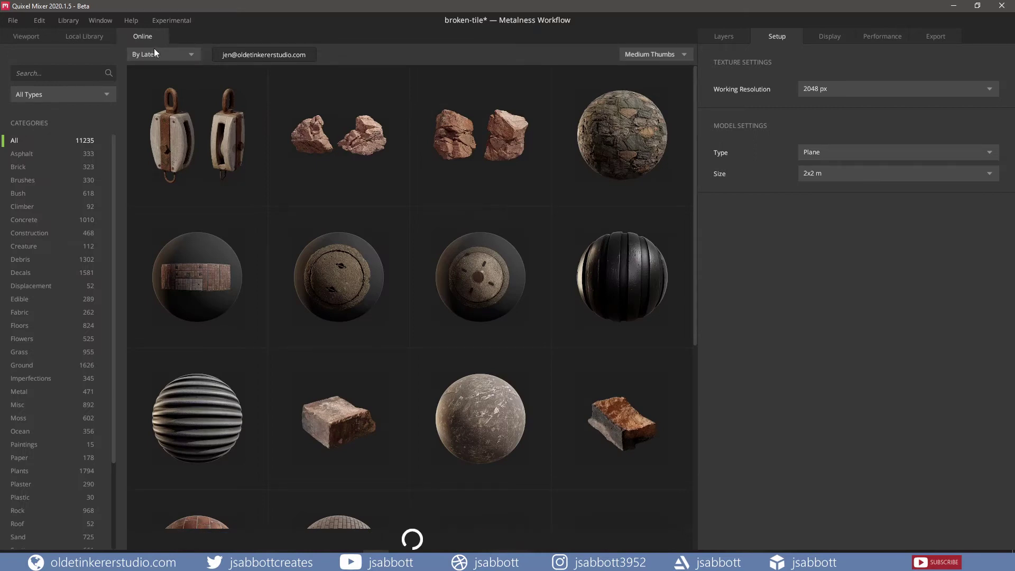
pyautogui.click(27, 218)
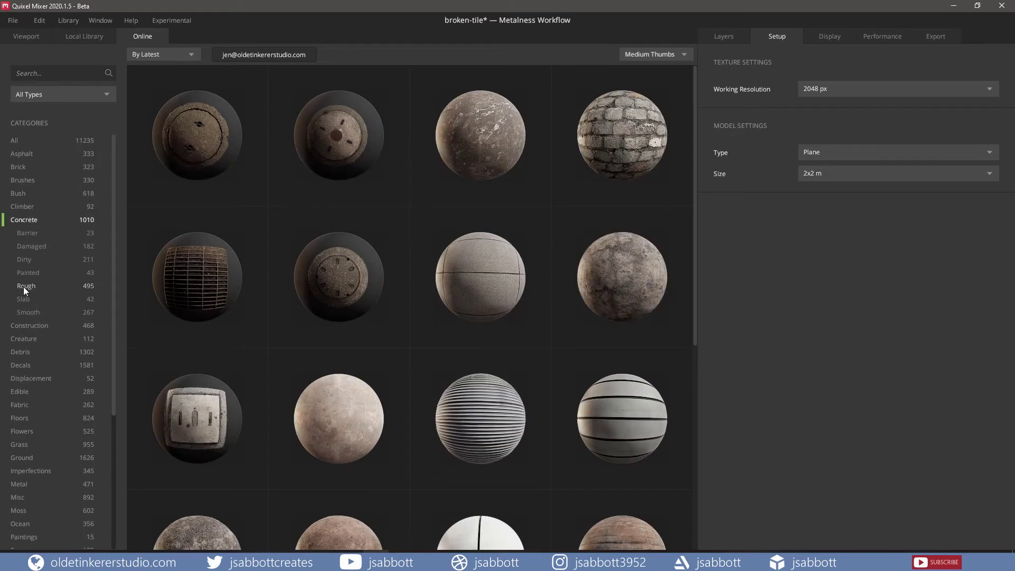
pyautogui.click(25, 286)
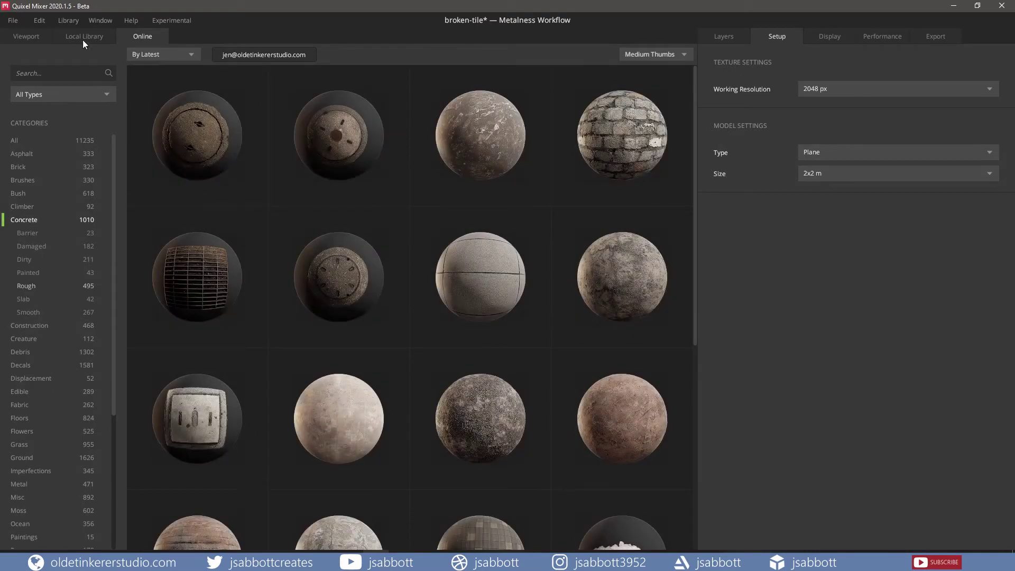
pyautogui.click(24, 34)
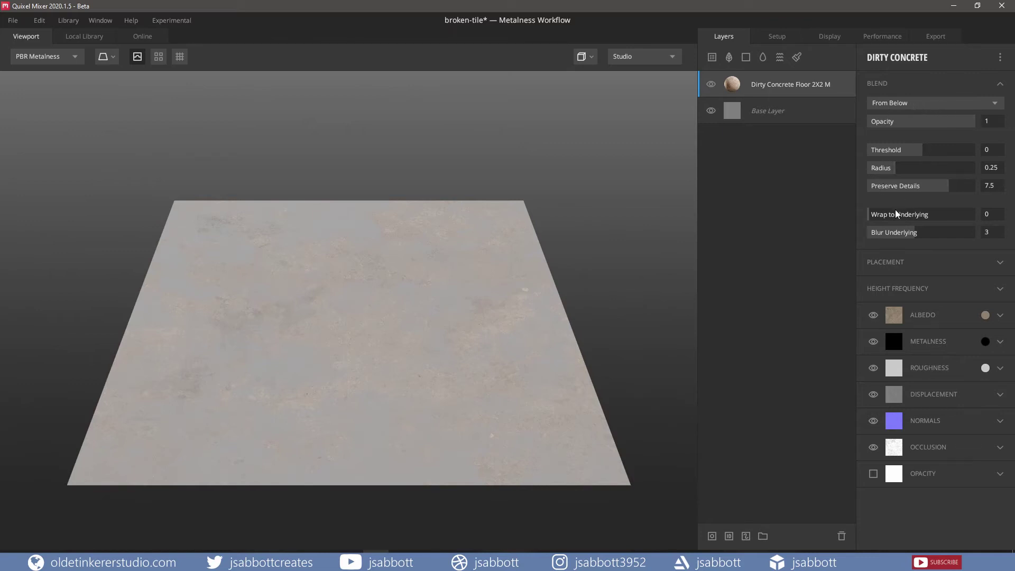
# Set the concrete layer's Wrap to Underlying to 1 and Threshold to 0.945.
pyautogui.click(872, 218)
pyautogui.moveTo(872, 217); pyautogui.dragTo(980, 219)
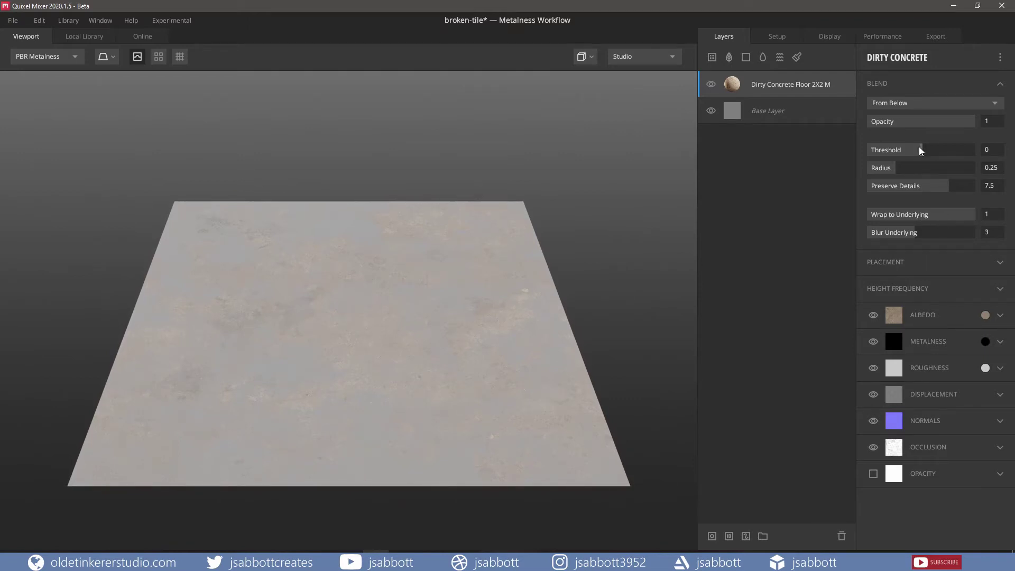
pyautogui.moveTo(920, 151); pyautogui.dragTo(948, 152)
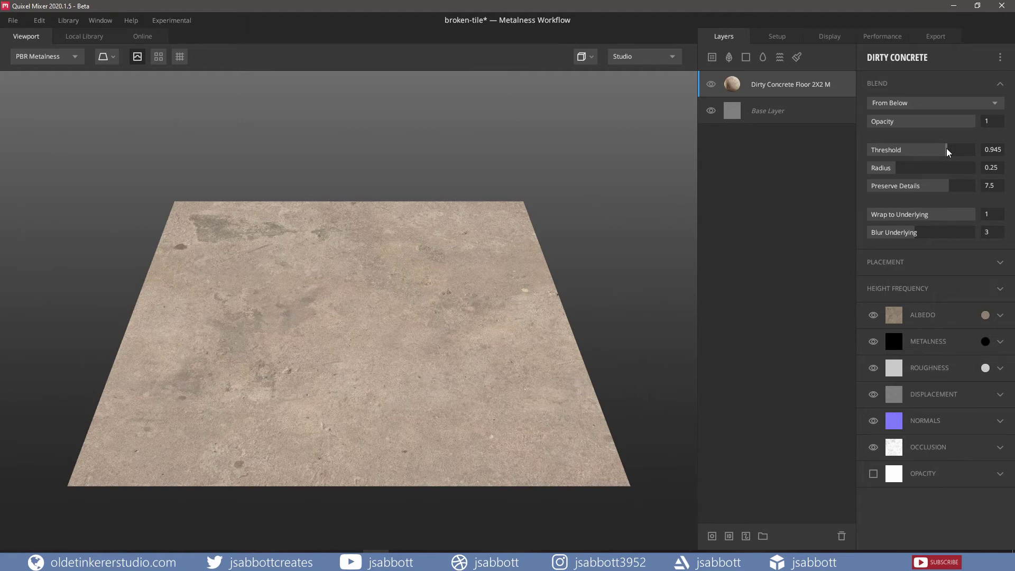
# Tint the concrete layer's albedo to neutral grey 747474.
pyautogui.click(985, 316)
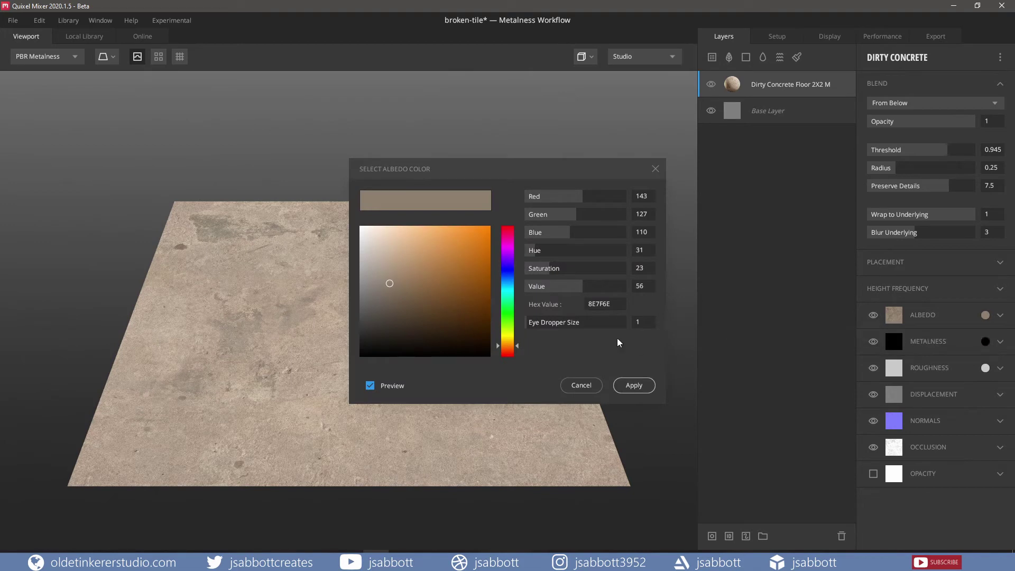
pyautogui.moveTo(391, 288); pyautogui.dragTo(361, 300)
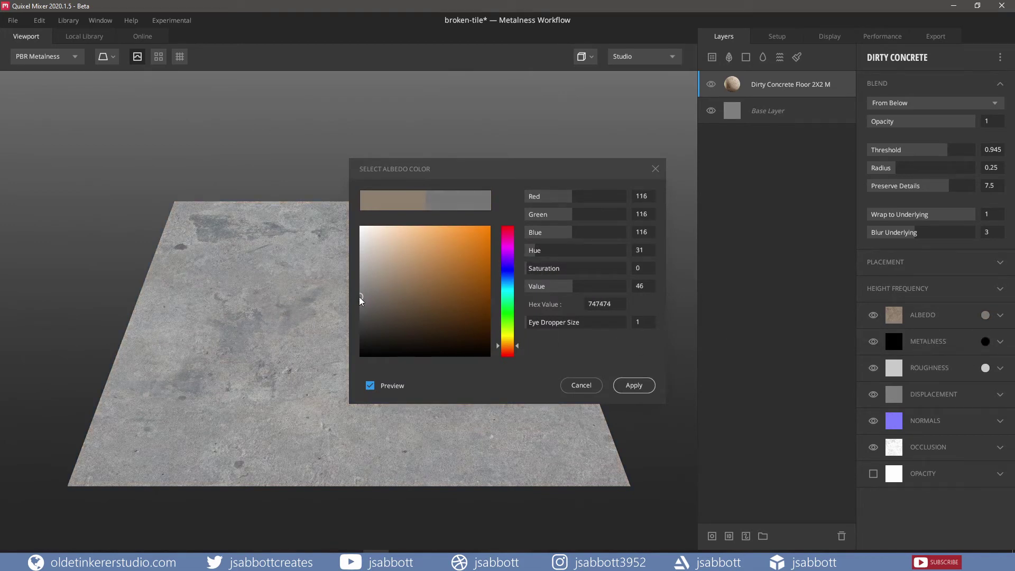
pyautogui.click(636, 387)
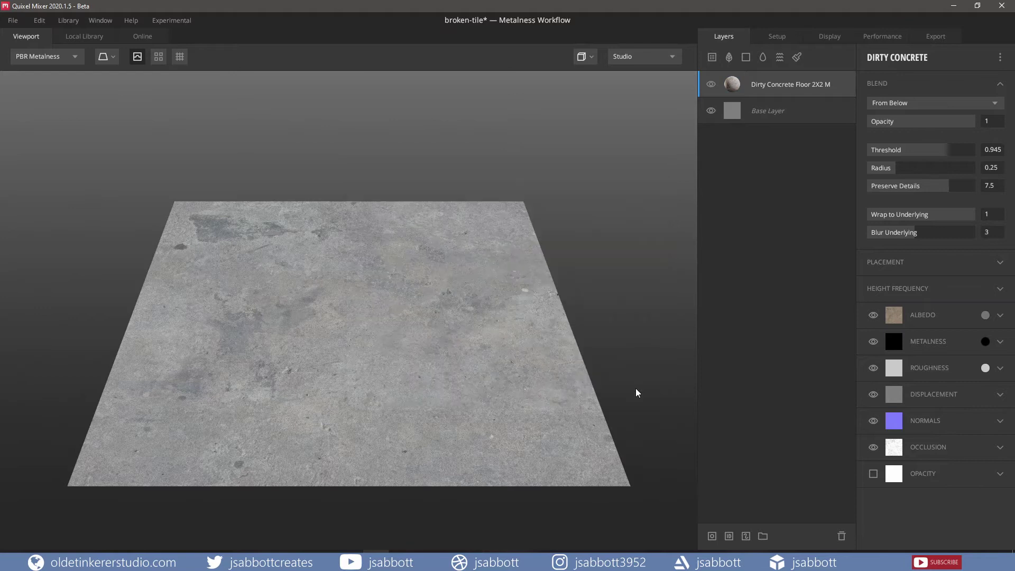
# Search the local library for 'side' and add Sidewalk Tactile Tile 2X2 M as a layer.
pyautogui.click(83, 38)
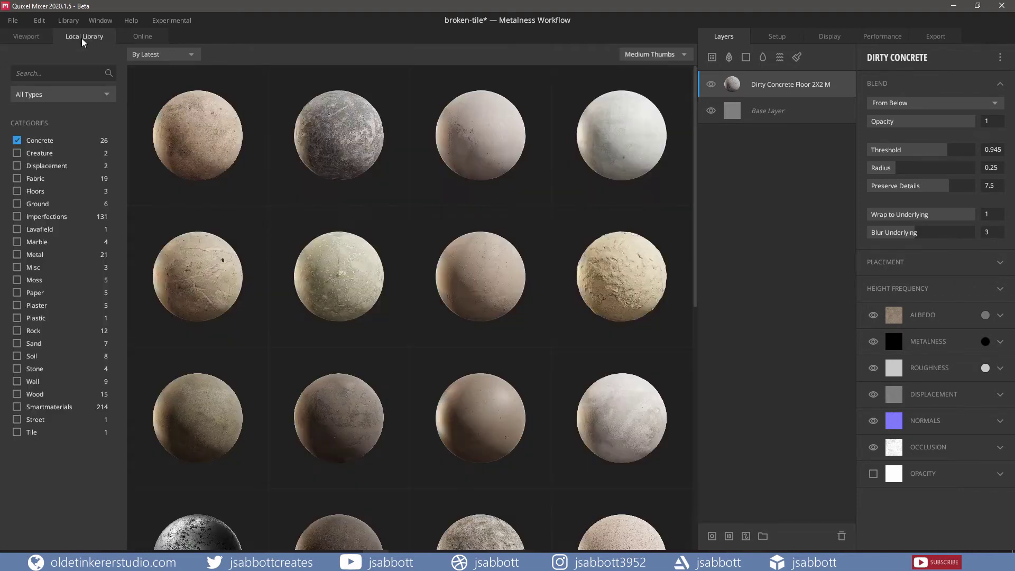
pyautogui.click(17, 140)
pyautogui.click(47, 74)
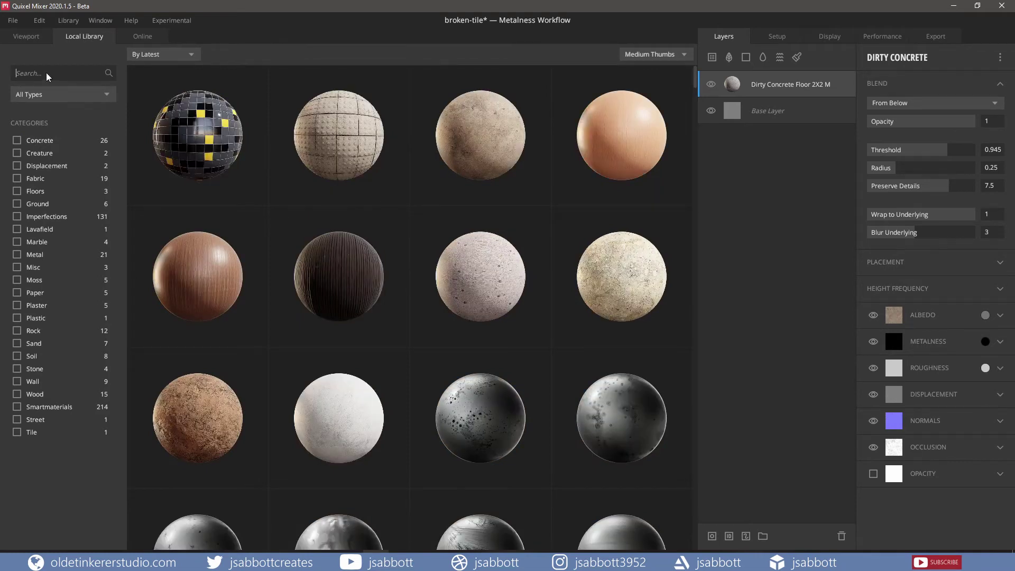
pyautogui.write('side')
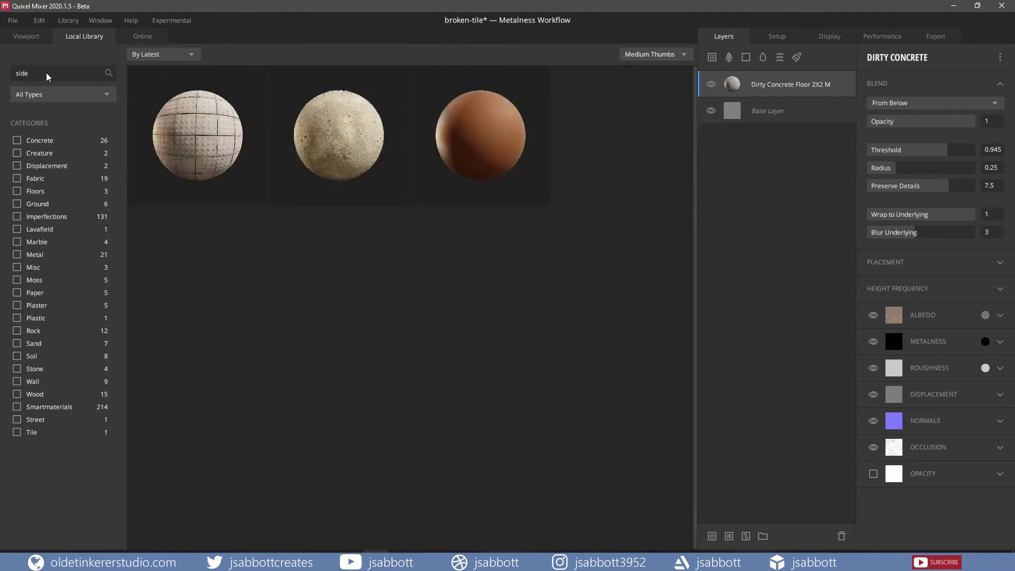
pyautogui.click(201, 132)
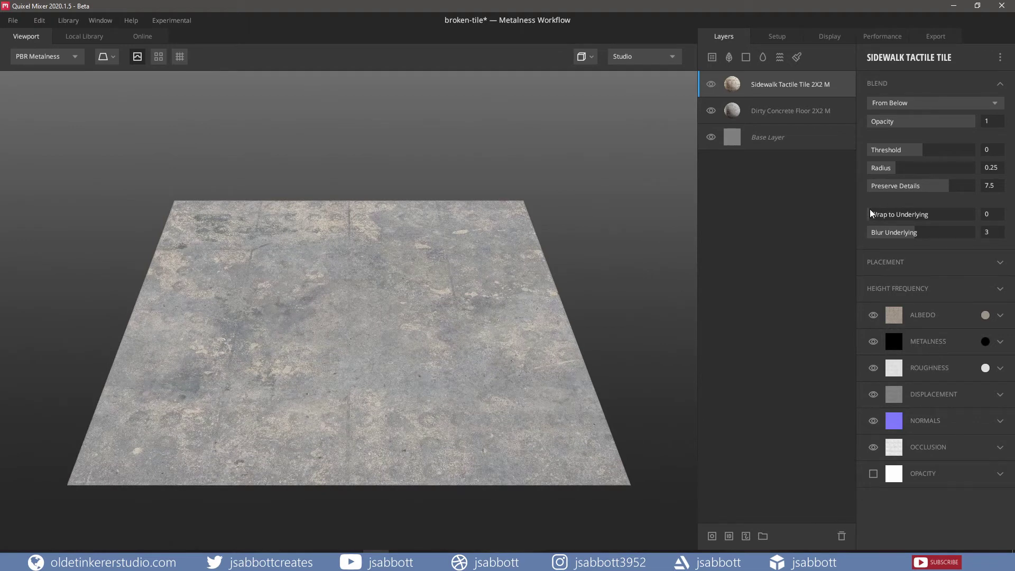
# Blend the tile layer with Wrap to Underlying 0.95, Threshold 0.438 and Radius 0.165.
pyautogui.moveTo(867, 218); pyautogui.dragTo(971, 217)
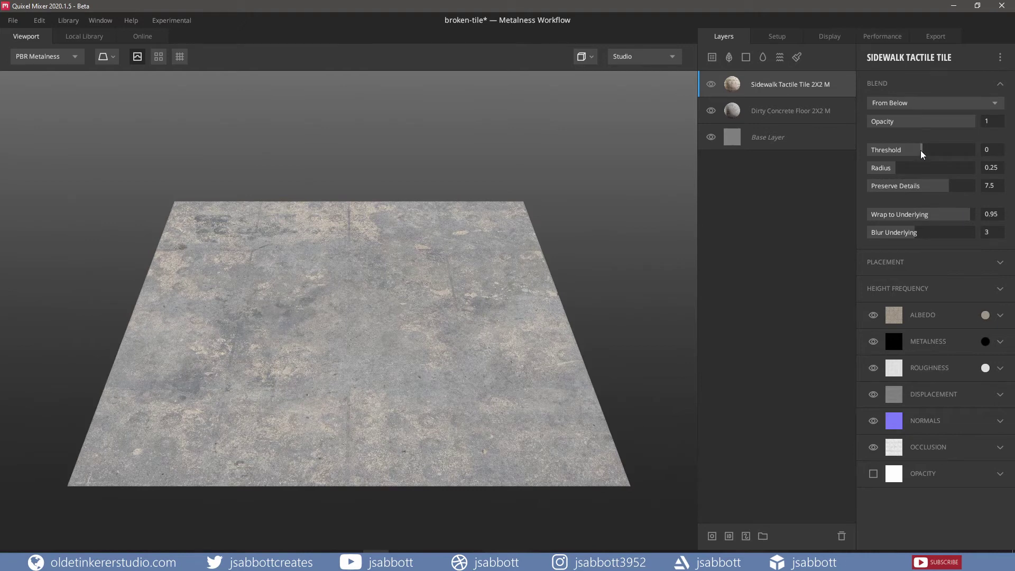
pyautogui.moveTo(924, 154); pyautogui.dragTo(933, 154)
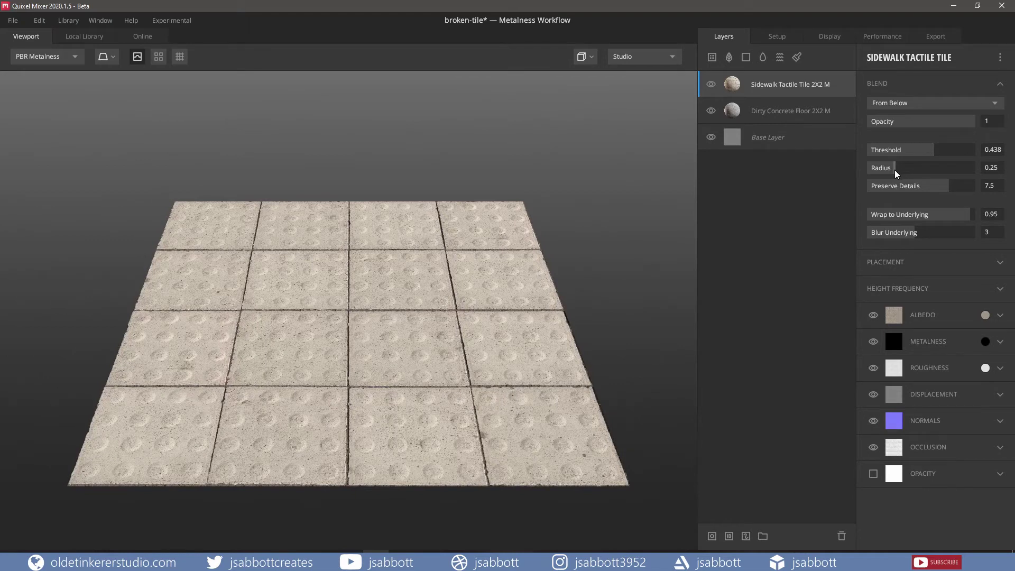
pyautogui.moveTo(896, 173); pyautogui.dragTo(887, 173)
# Tint the tactile tile layer's albedo to grey.
pyautogui.click(985, 315)
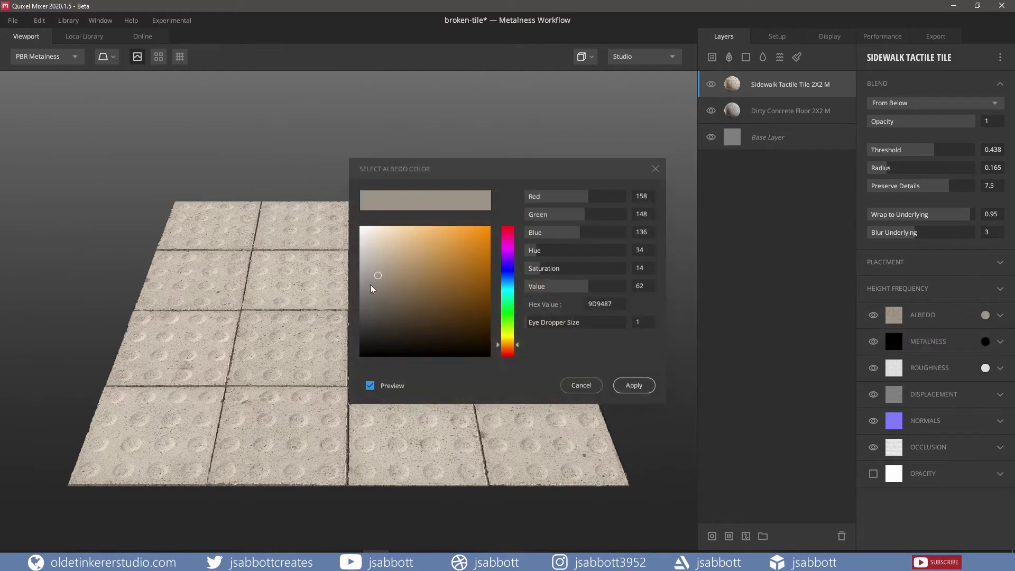
pyautogui.moveTo(376, 278); pyautogui.dragTo(357, 292)
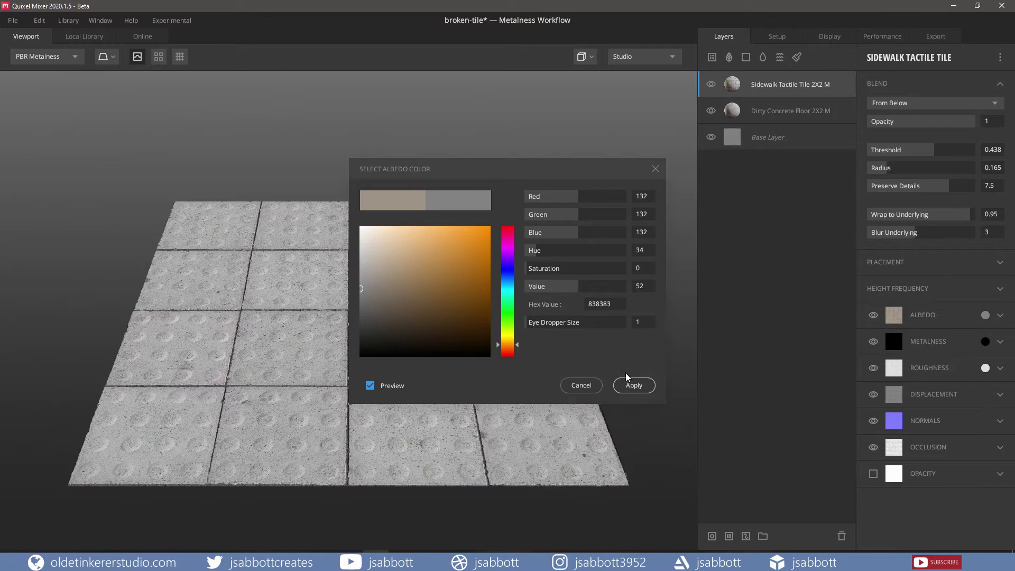
pyautogui.click(634, 385)
# Set the tile layer's High Frequency to -3.1 and Low Frequency to -2.886.
pyautogui.click(999, 289)
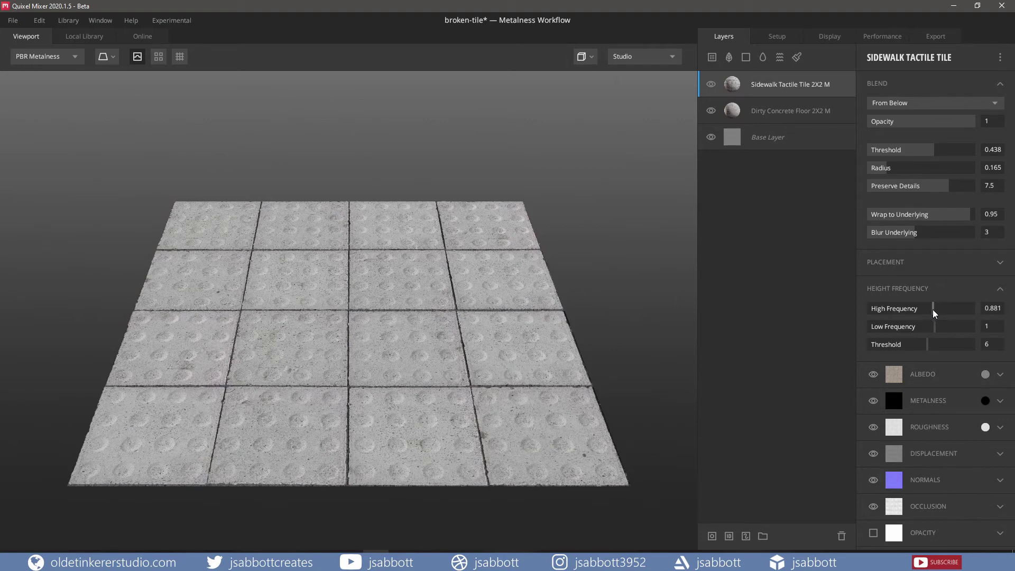
pyautogui.moveTo(933, 313); pyautogui.dragTo(881, 313)
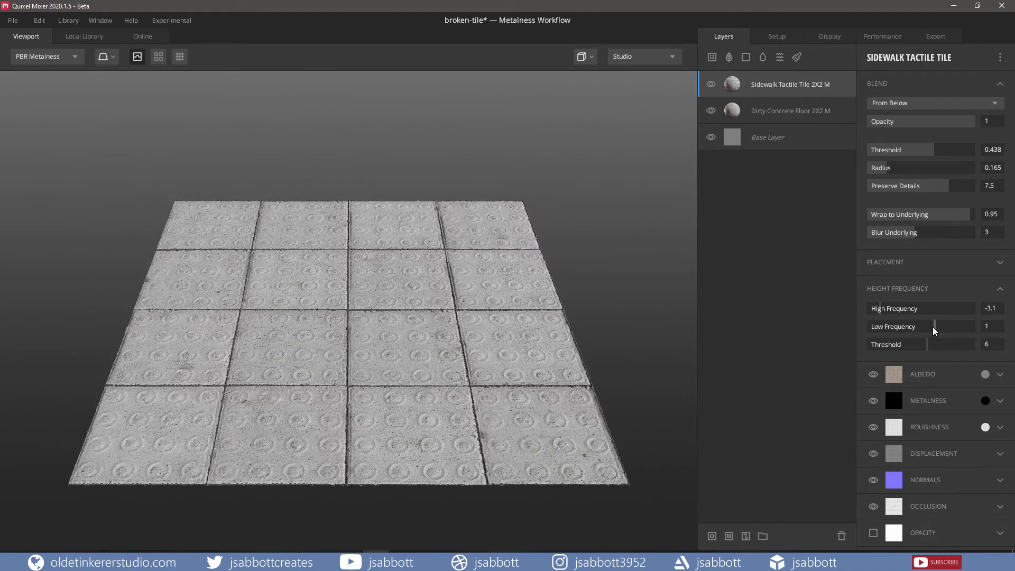
pyautogui.moveTo(934, 330); pyautogui.dragTo(885, 331)
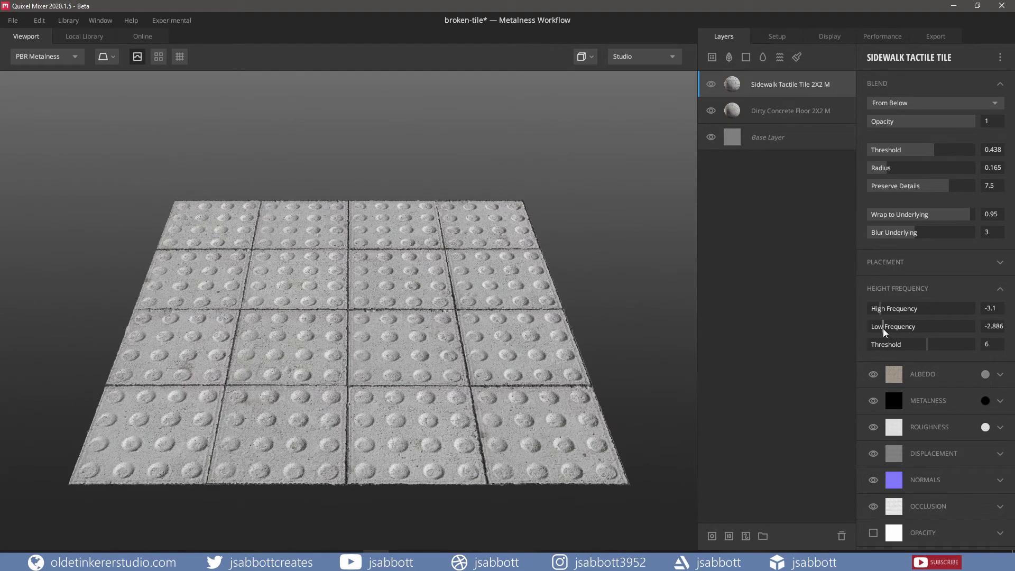
# Set the tactile tile layer's repetitions to 3 × 3, then select the Dirty Concrete Floor layer.
pyautogui.click(1000, 263)
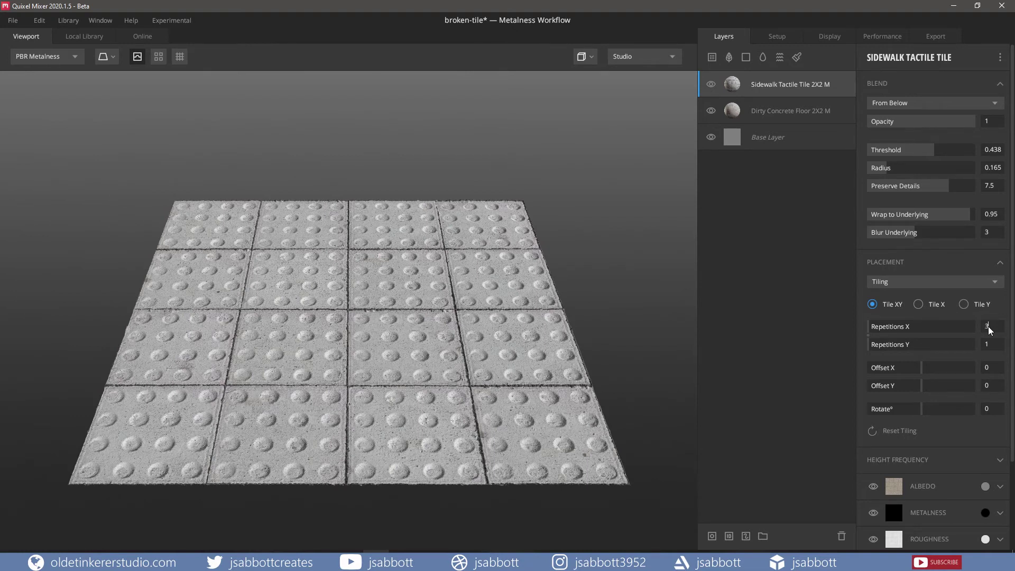
pyautogui.press('Return')
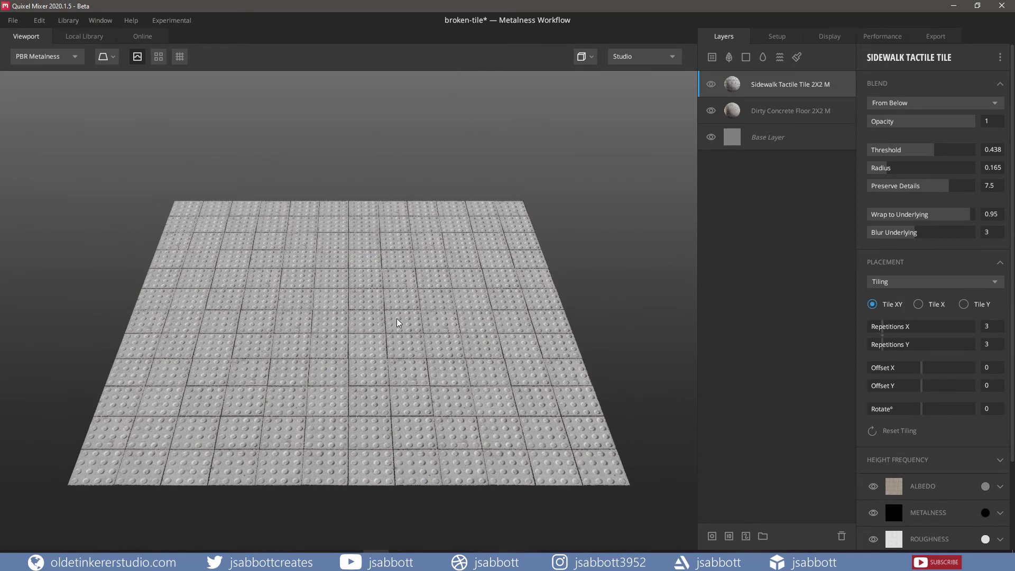
pyautogui.click(786, 113)
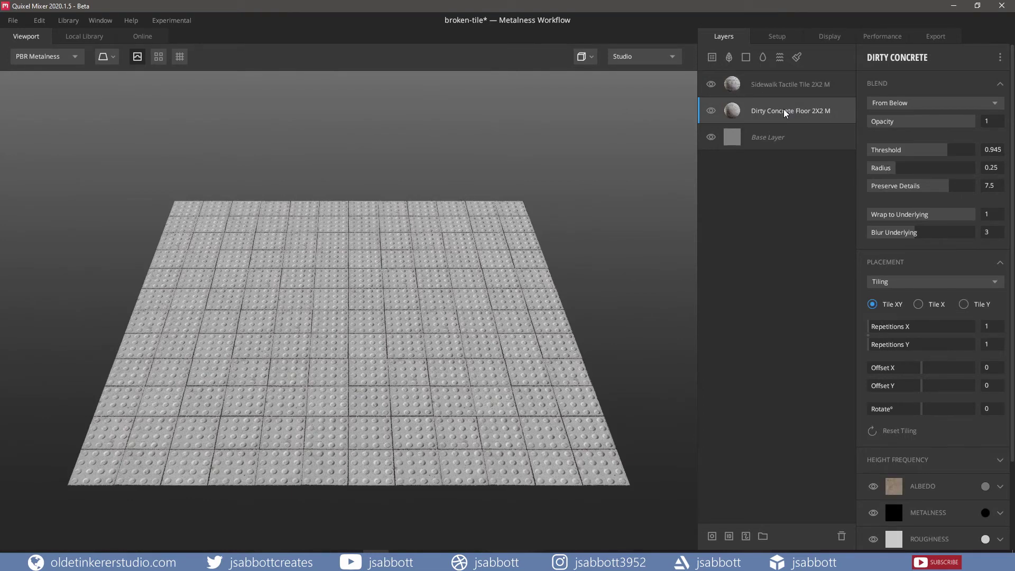
# Duplicate the Dirty Concrete Floor layer, move it to the top, and set Blend From Above.
pyautogui.rightClick(785, 113)
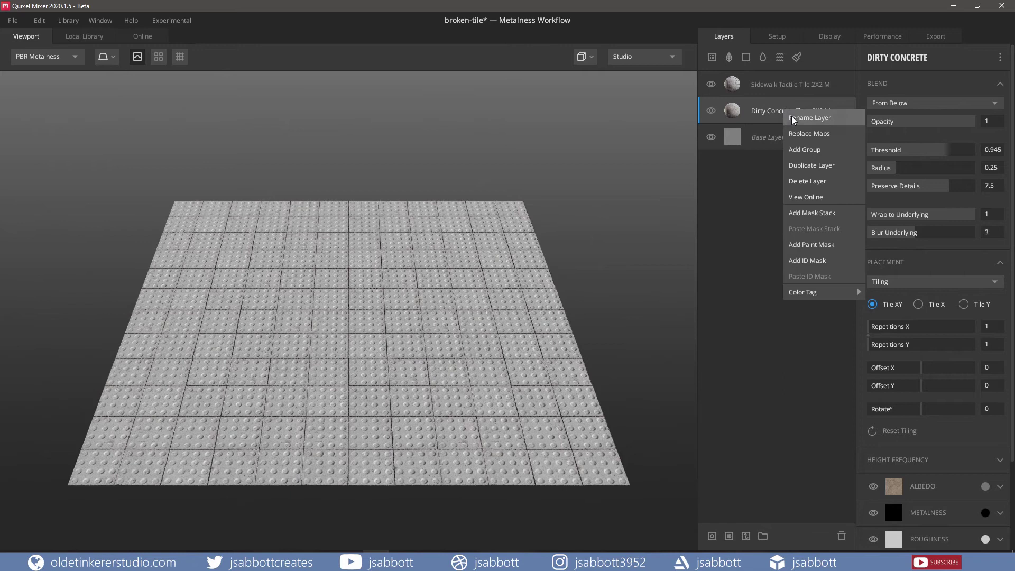
pyautogui.click(812, 165)
pyautogui.moveTo(782, 114); pyautogui.dragTo(776, 79)
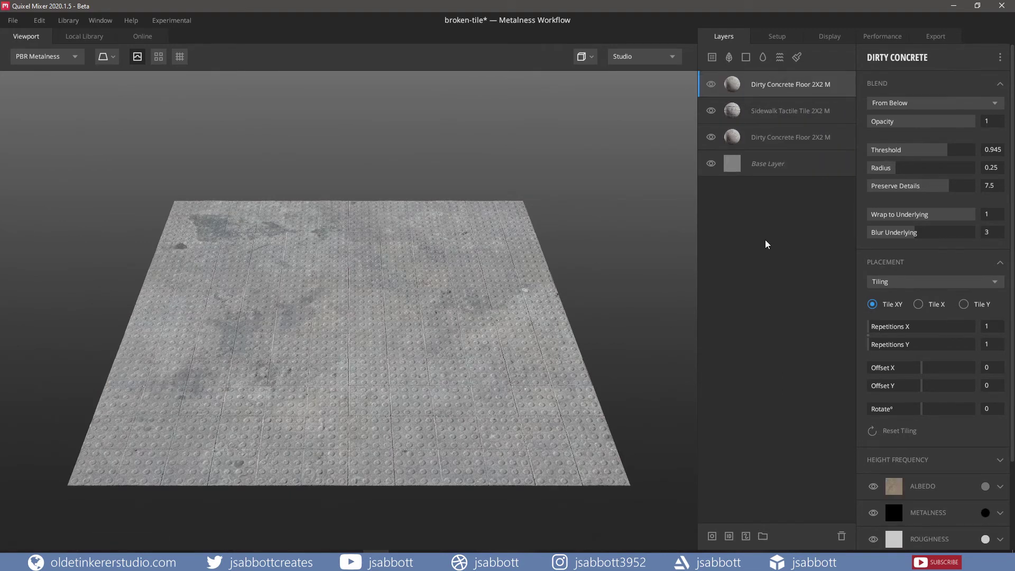
pyautogui.click(945, 104)
pyautogui.click(923, 118)
# Lower the top dirt layer's Threshold to 0.01 and Wrap to Underlying to 0.179.
pyautogui.moveTo(946, 155); pyautogui.dragTo(918, 155)
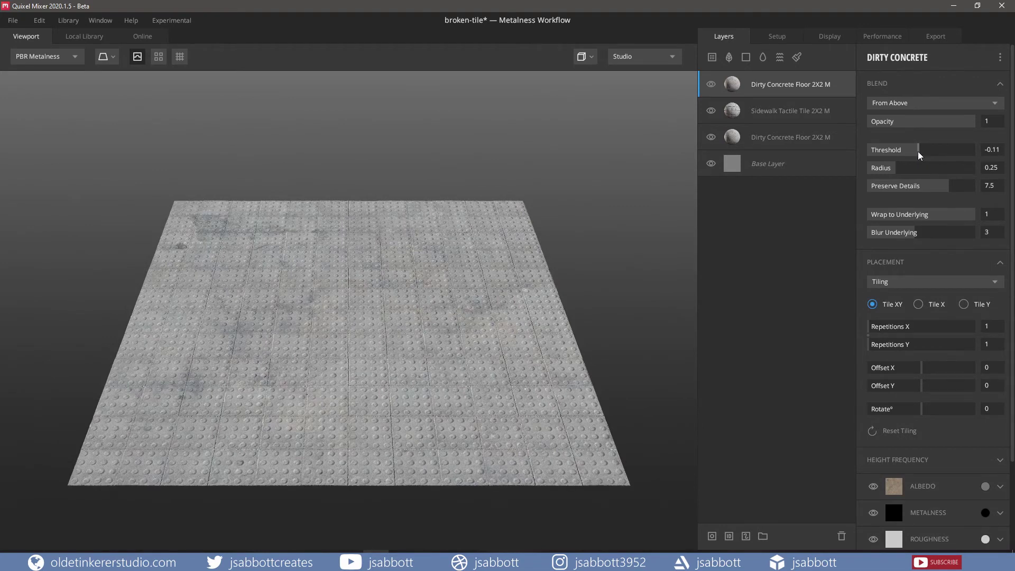
pyautogui.click(973, 215)
pyautogui.moveTo(974, 216); pyautogui.dragTo(889, 220)
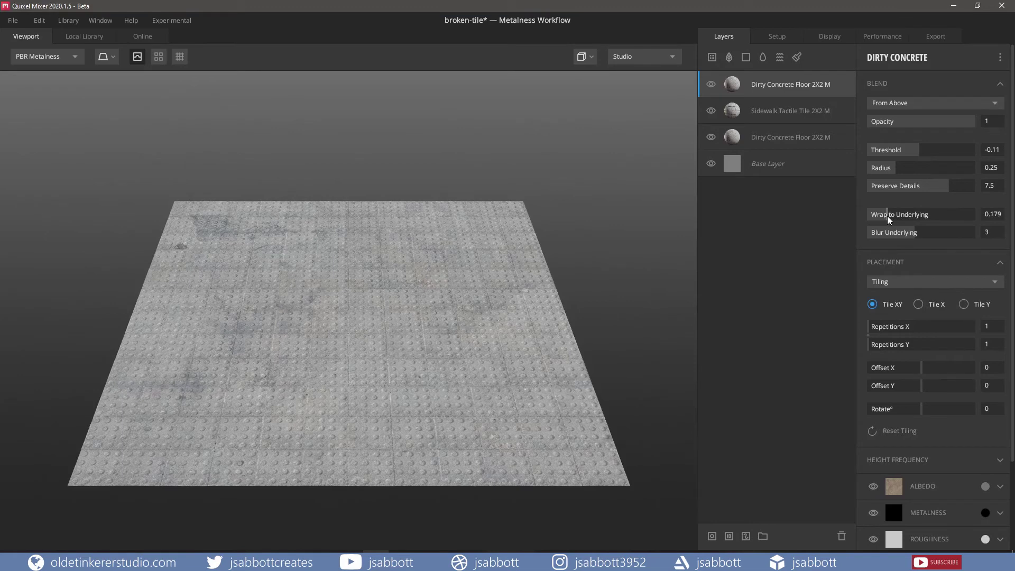
# Darken the top dirt layer's albedo tint to grey 717171.
pyautogui.click(1000, 263)
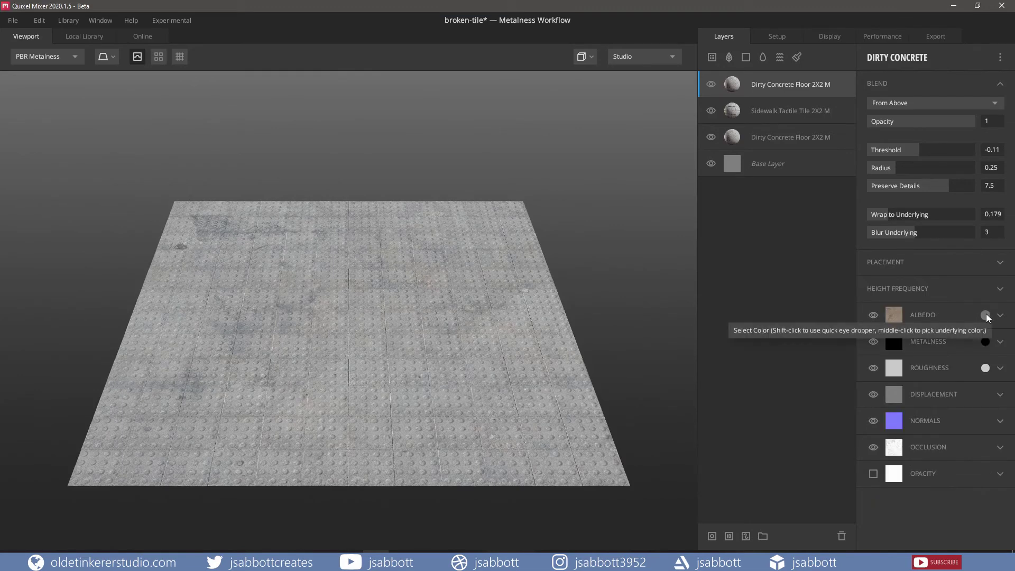
pyautogui.click(986, 315)
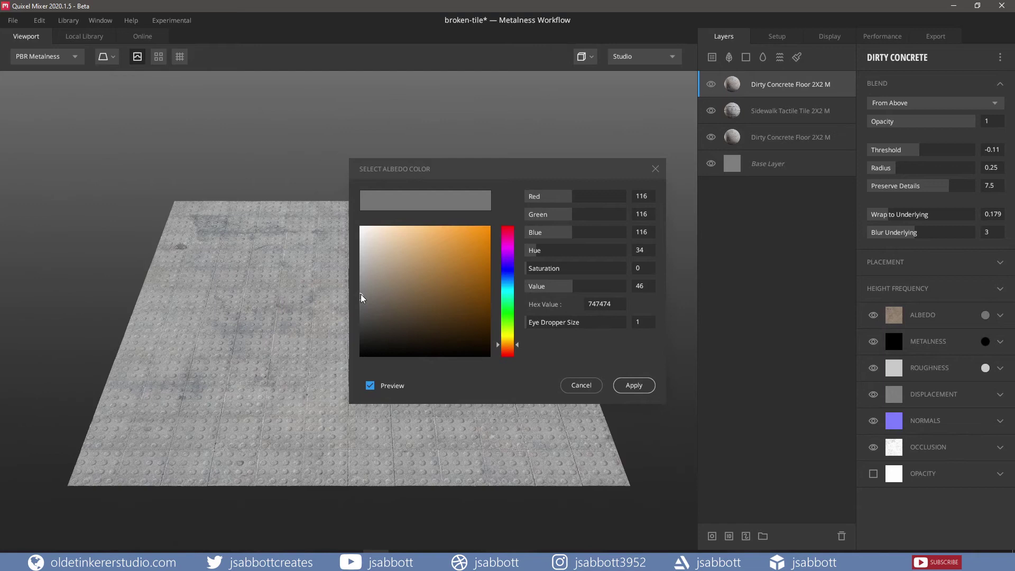
pyautogui.moveTo(361, 299); pyautogui.dragTo(358, 301)
pyautogui.click(643, 386)
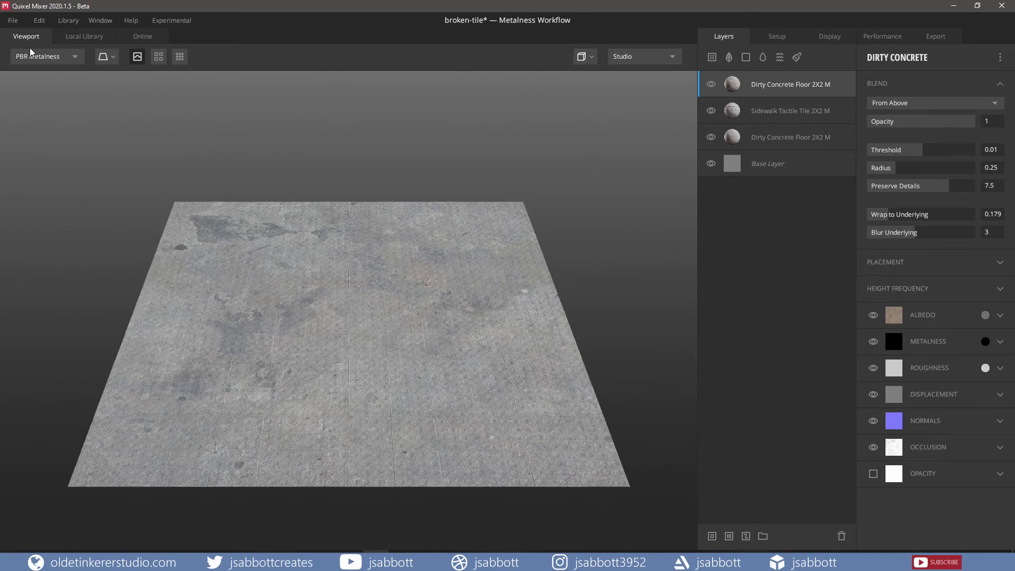
# Clear the local library search and add Ceramic Tiles as a new top layer.
pyautogui.click(79, 36)
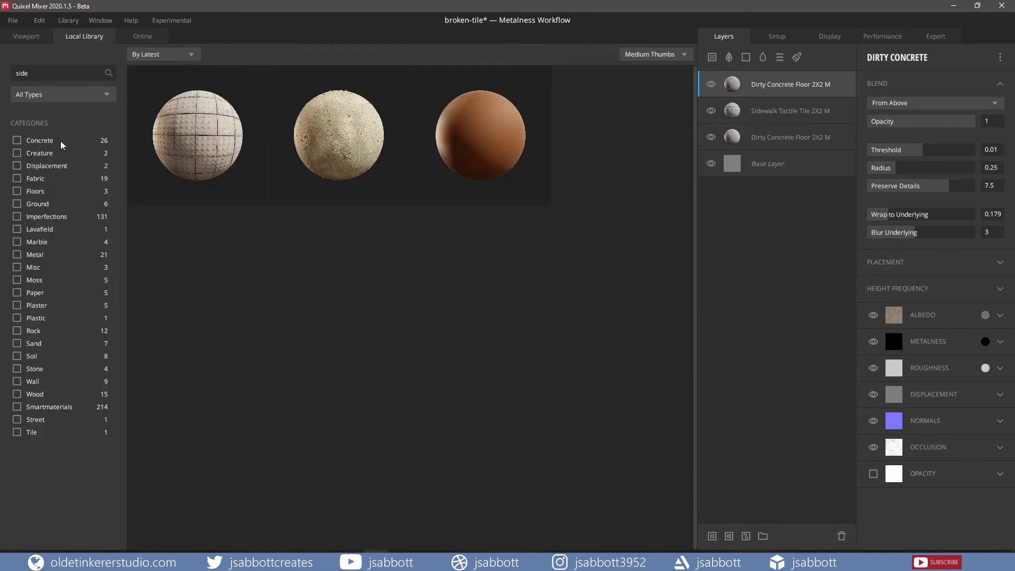
pyautogui.doubleClick(37, 76)
pyautogui.press('BackSpace')
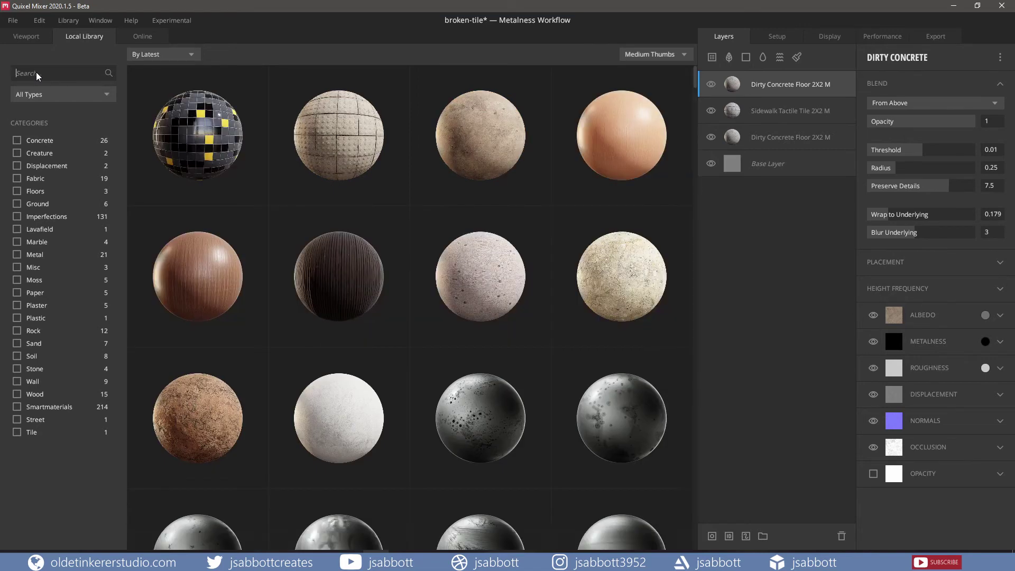
pyautogui.click(207, 148)
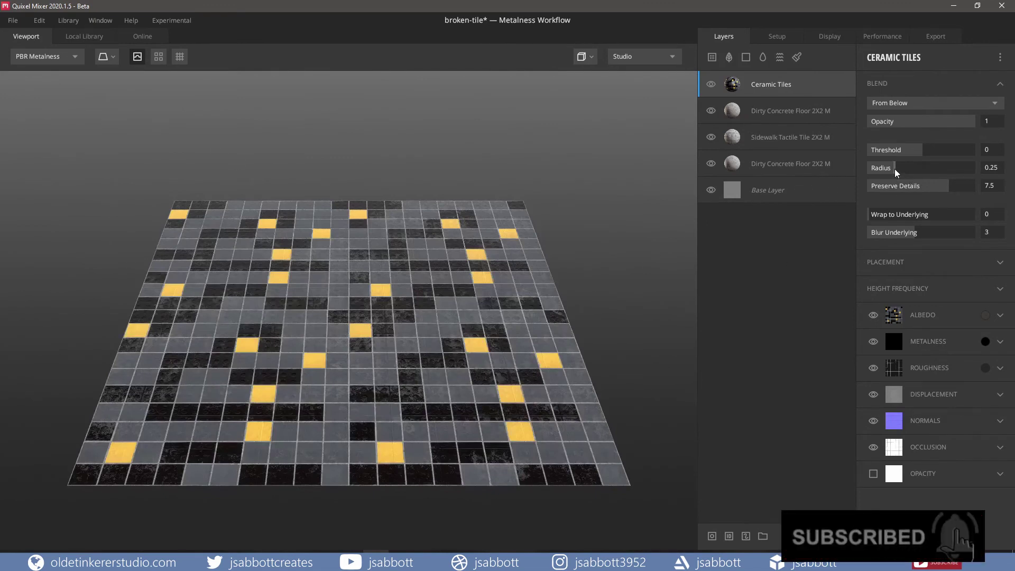
# Set the Ceramic Tiles blend radius to 0 and threshold to 0.02 for crisp edges.
pyautogui.moveTo(895, 168); pyautogui.dragTo(867, 170)
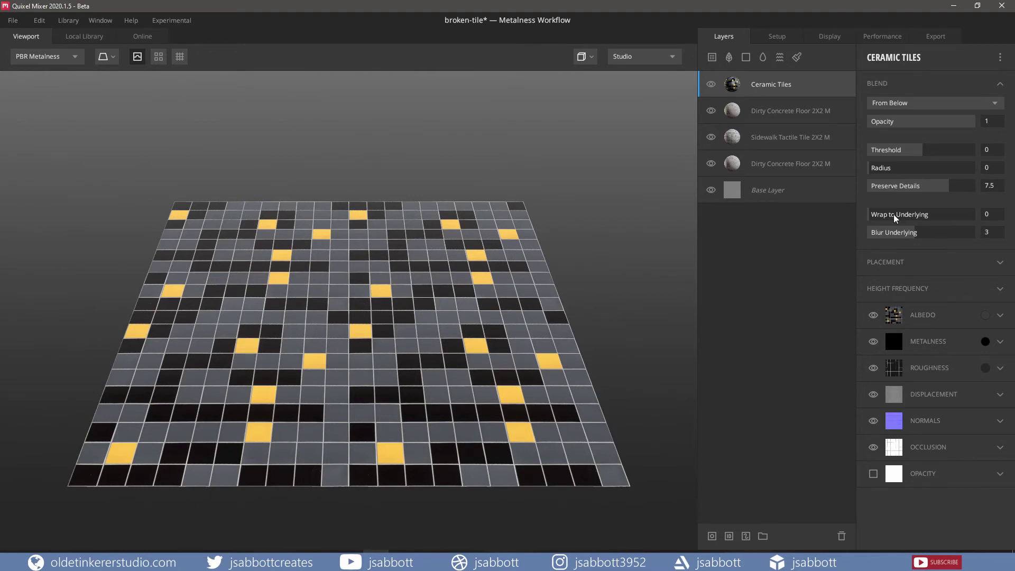
pyautogui.moveTo(920, 152); pyautogui.dragTo(924, 153)
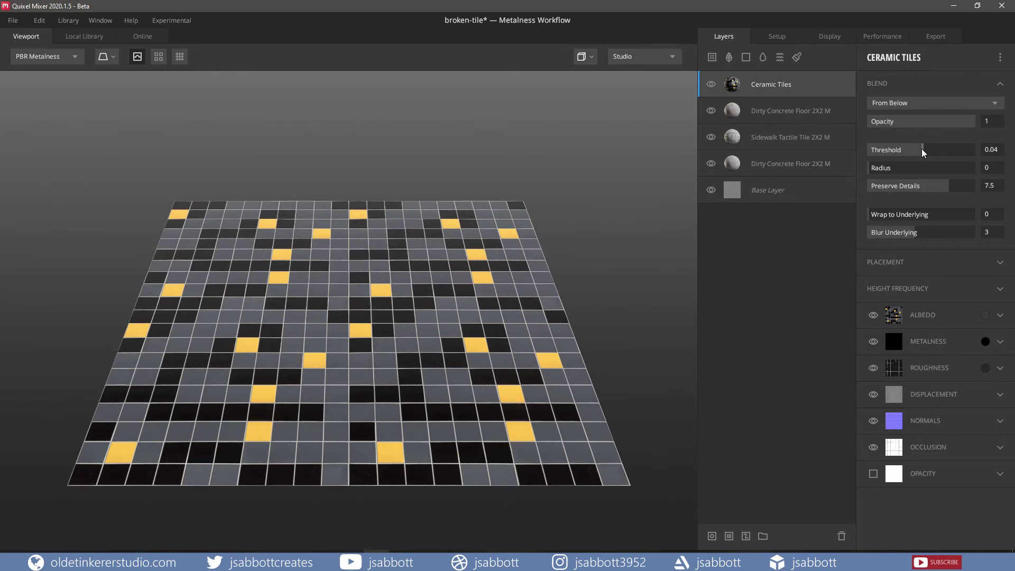
pyautogui.moveTo(923, 152); pyautogui.dragTo(922, 153)
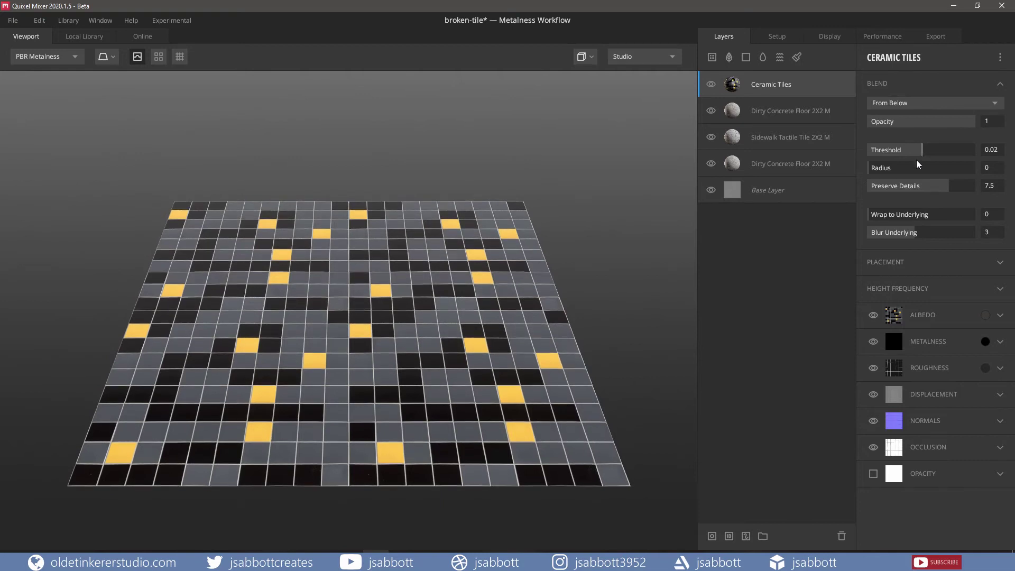
# Set the Ceramic Tiles High and Low Frequency to 4, then view the tiles in flat 2D.
pyautogui.click(1001, 290)
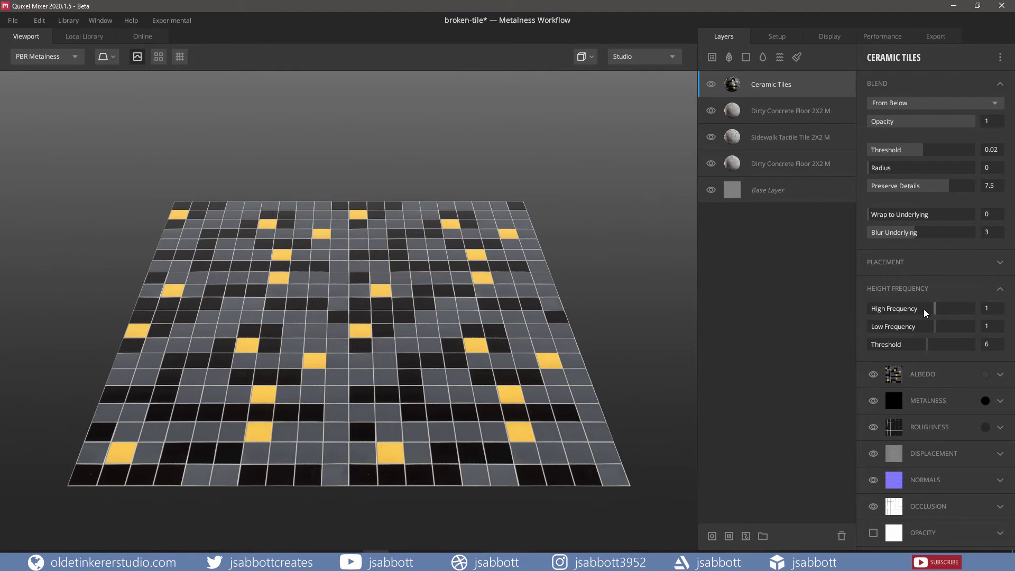
pyautogui.moveTo(938, 307); pyautogui.dragTo(986, 330)
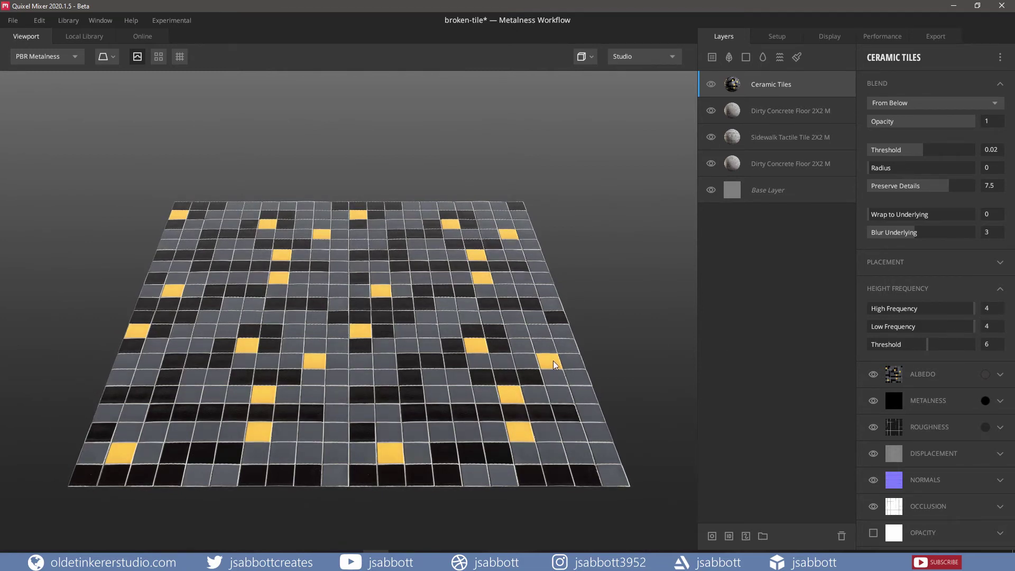
pyautogui.scroll(2, 468, 360)
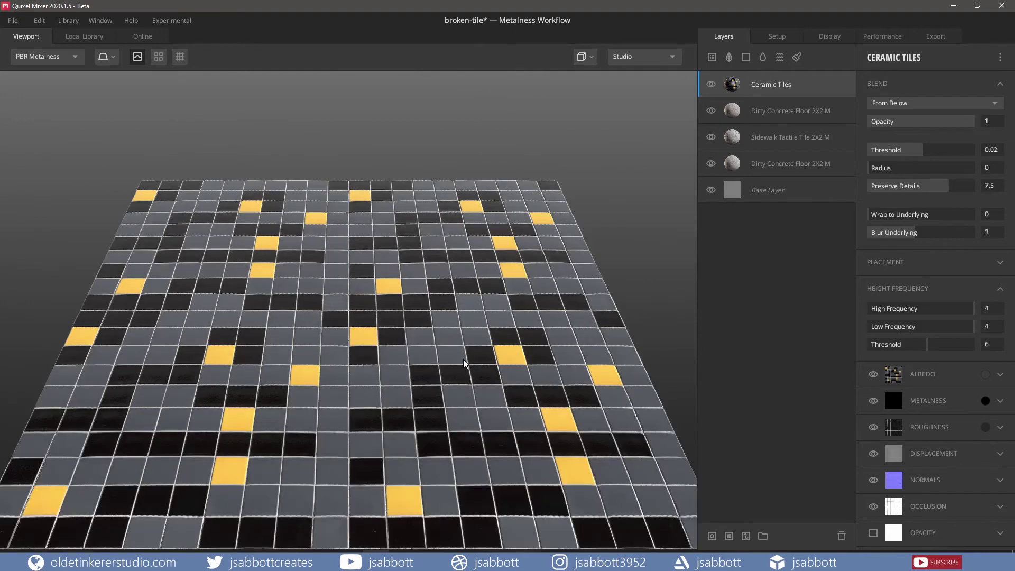
pyautogui.scroll(2, 458, 357)
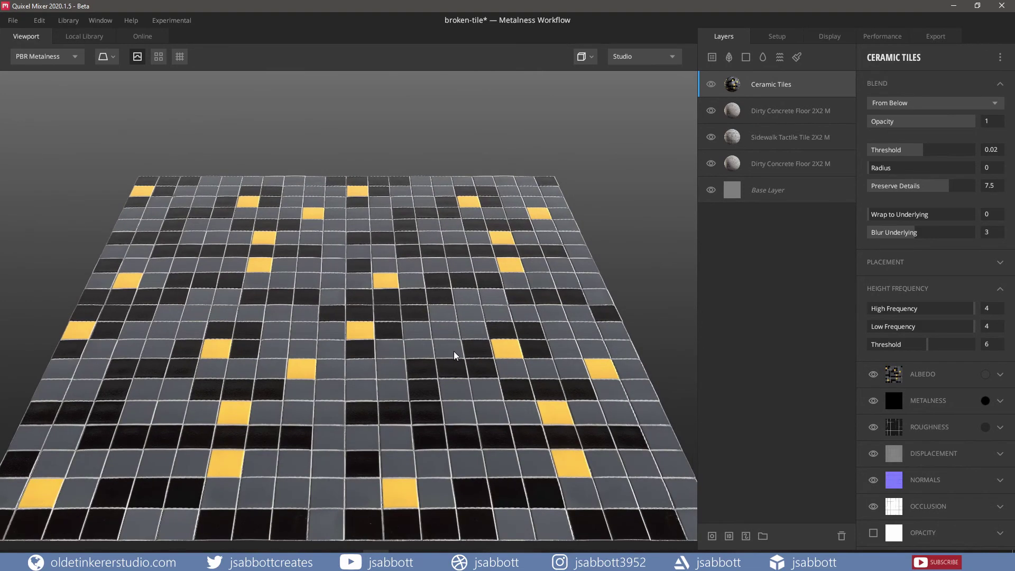
pyautogui.moveTo(453, 355); pyautogui.dragTo(453, 344, button='middle')
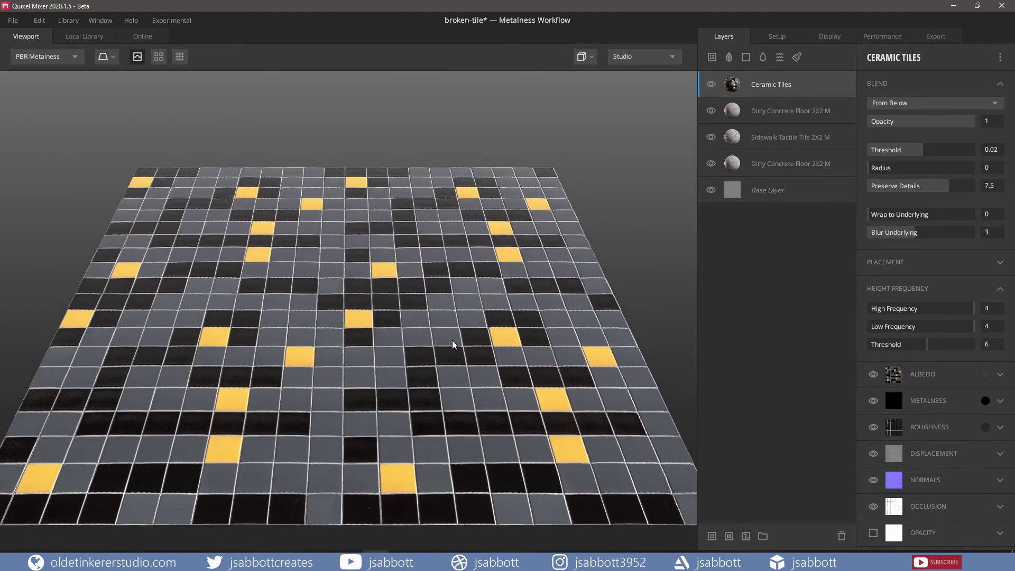
pyautogui.press('2')
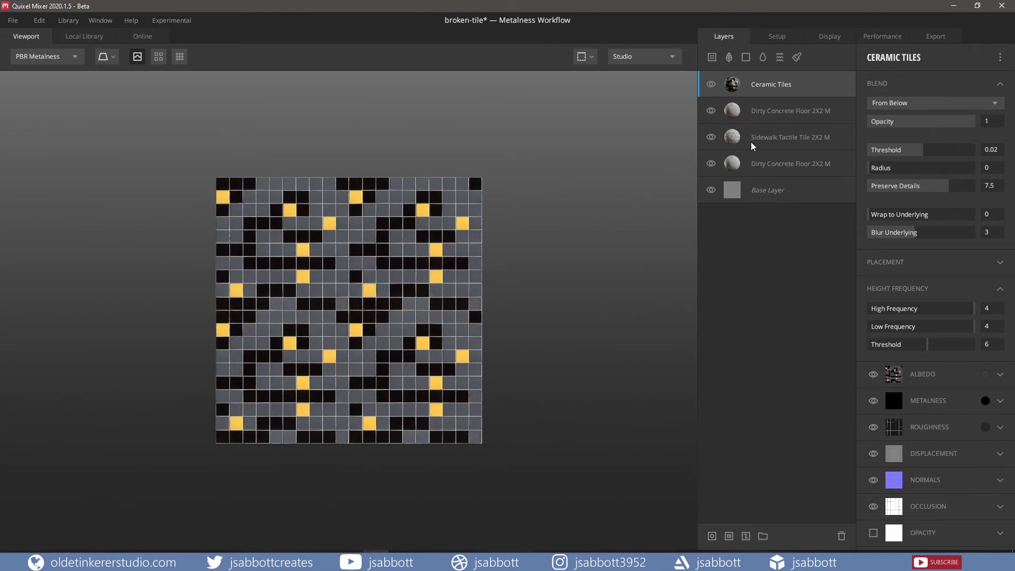
# Add a paint mask to the Ceramic Tiles layer and choose the square brush preset.
pyautogui.rightClick(781, 89)
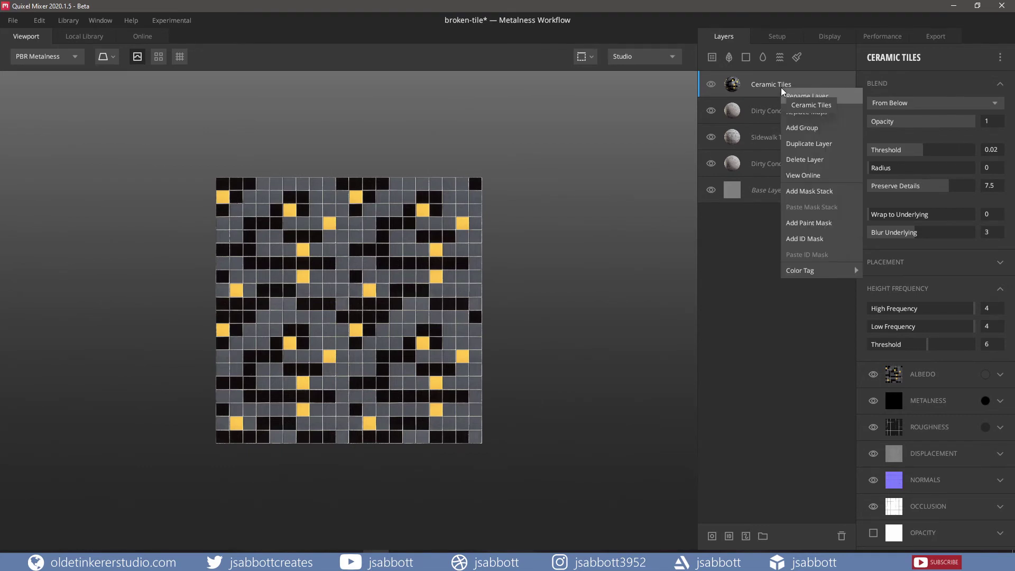
pyautogui.click(815, 222)
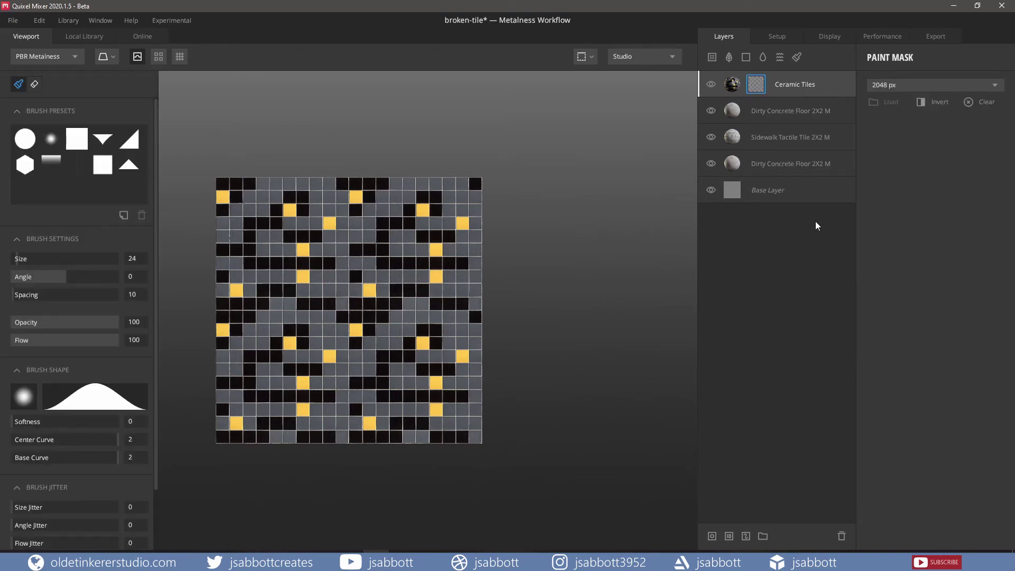
pyautogui.click(78, 138)
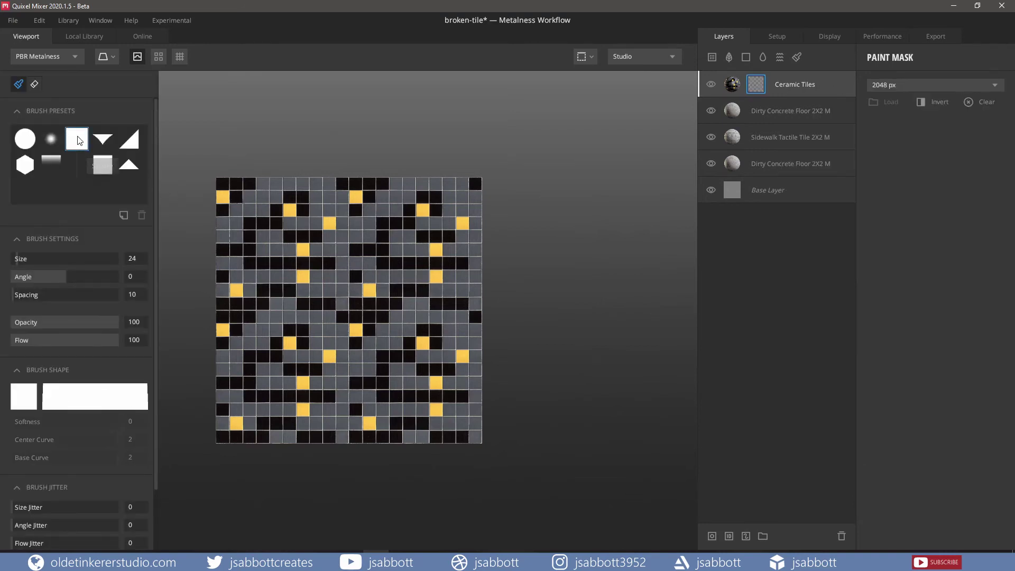
# Set the brush size to 10 and reveal the brush colour settings.
pyautogui.click(127, 261)
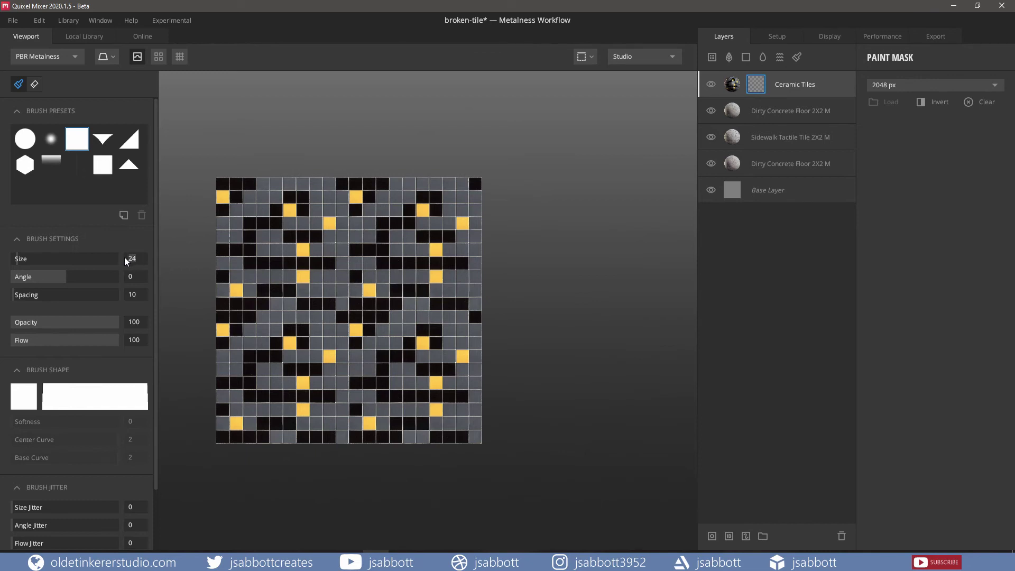
pyautogui.write('10')
pyautogui.press('Return')
pyautogui.click(47, 487)
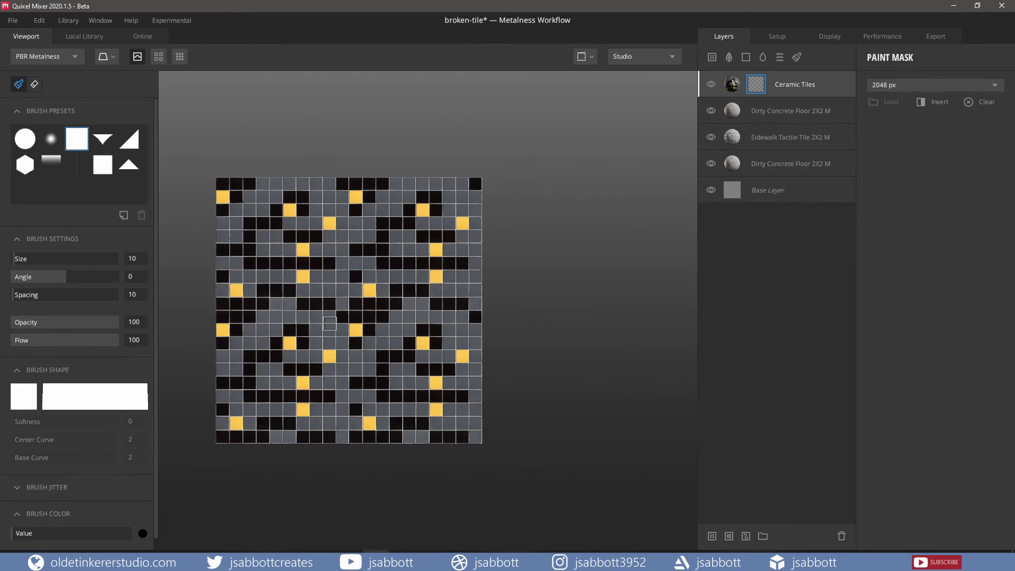
# Stamp the grey concrete layer through onto two single ceramic tiles.
pyautogui.moveTo(327, 323); pyautogui.dragTo(394, 317, button='middle')
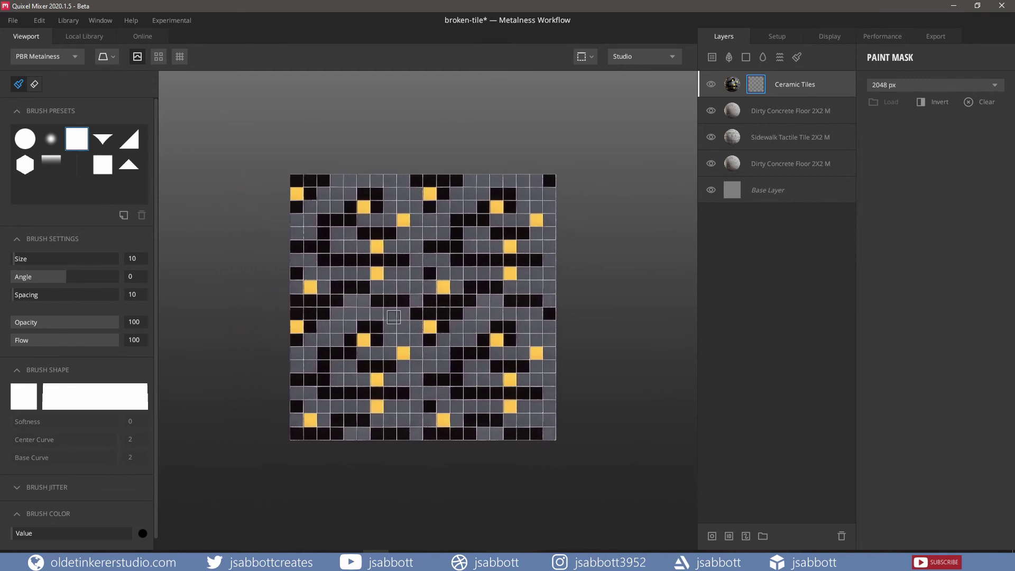
pyautogui.scroll(6, 393, 317)
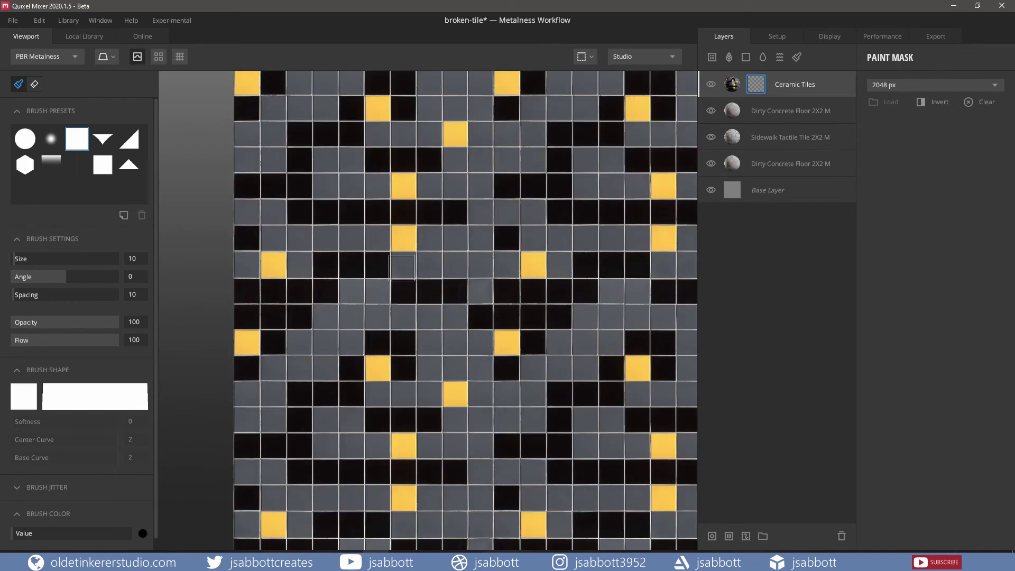
pyautogui.click(403, 265)
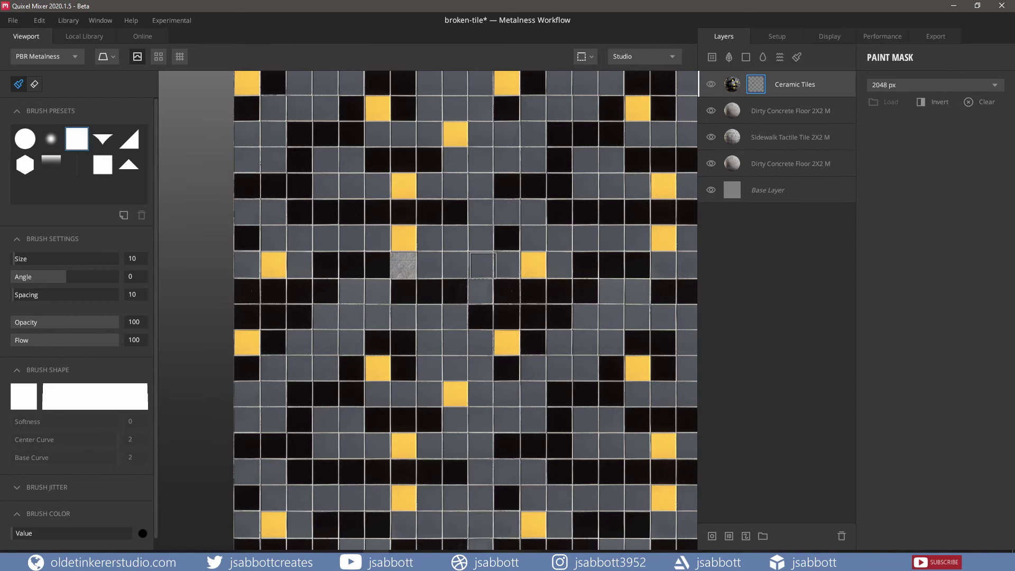
pyautogui.moveTo(483, 265)
pyautogui.mouseDown(button='middle')
pyautogui.moveTo(439, 267)
pyautogui.moveTo(400, 287)
pyautogui.mouseUp(button='middle')
pyautogui.scroll(-2, 398, 288)
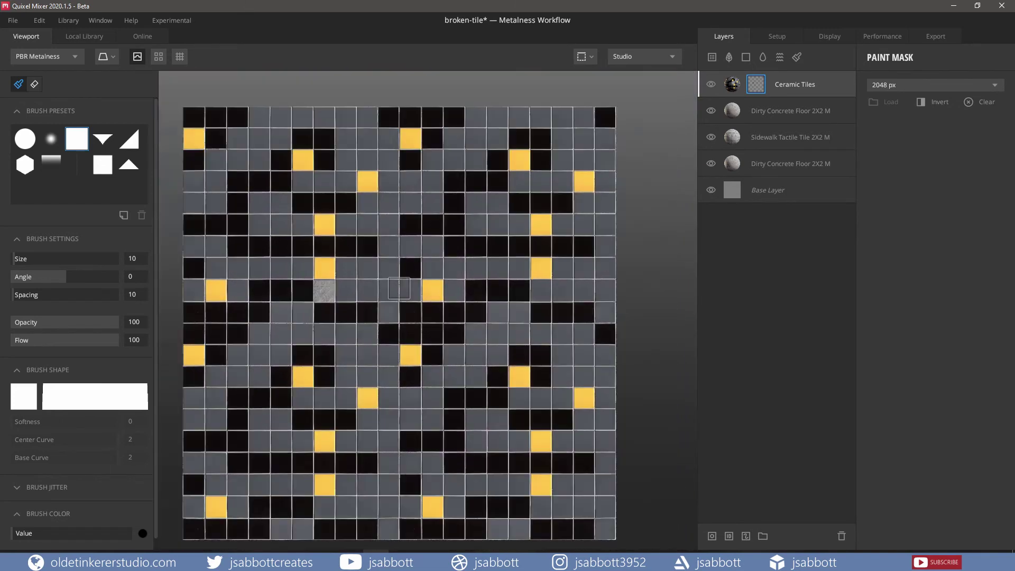
pyautogui.click(473, 290)
# Set brush size 25 and angle 25.97, then stamp a tilted patch near the lower middle.
pyautogui.click(62, 258)
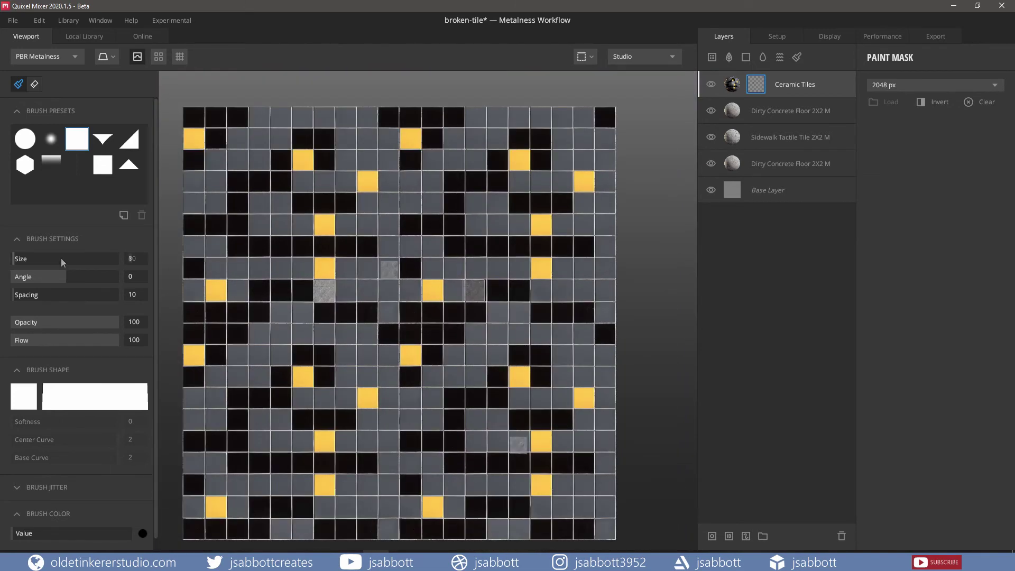
pyautogui.write('25')
pyautogui.press('Return')
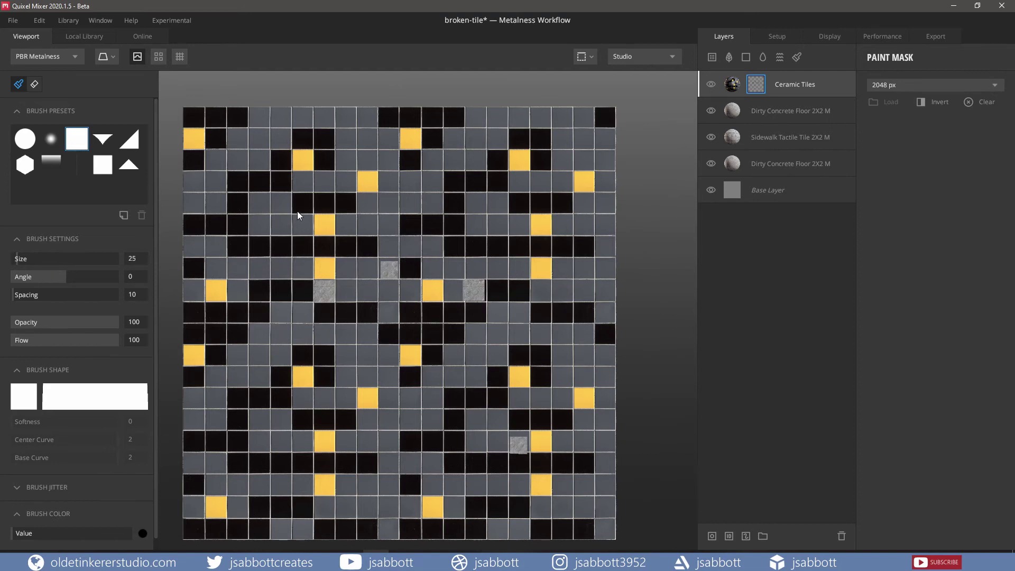
pyautogui.moveTo(64, 277); pyautogui.dragTo(72, 277)
pyautogui.scroll(-3, 131, 276)
pyautogui.click(72, 275)
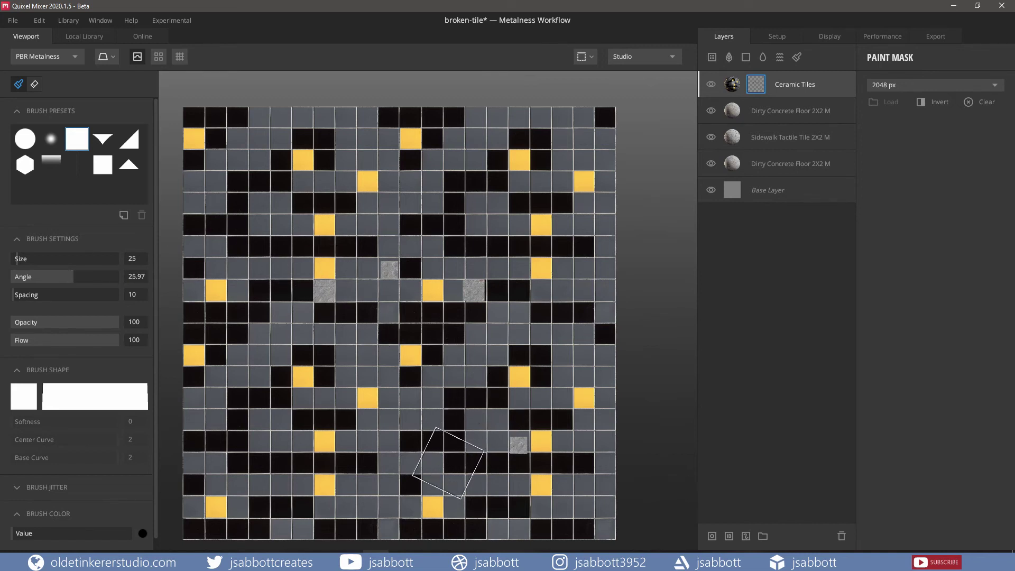
pyautogui.click(448, 464)
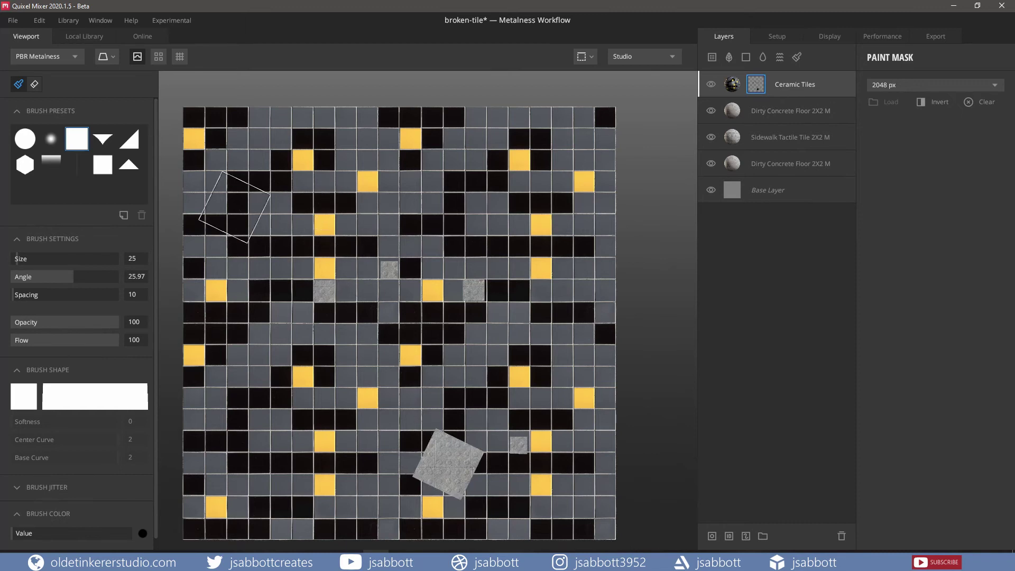
# Chip the grey patch's corner and edge with a soft eraser, then shrink the eraser to about 19.
pyautogui.click(34, 85)
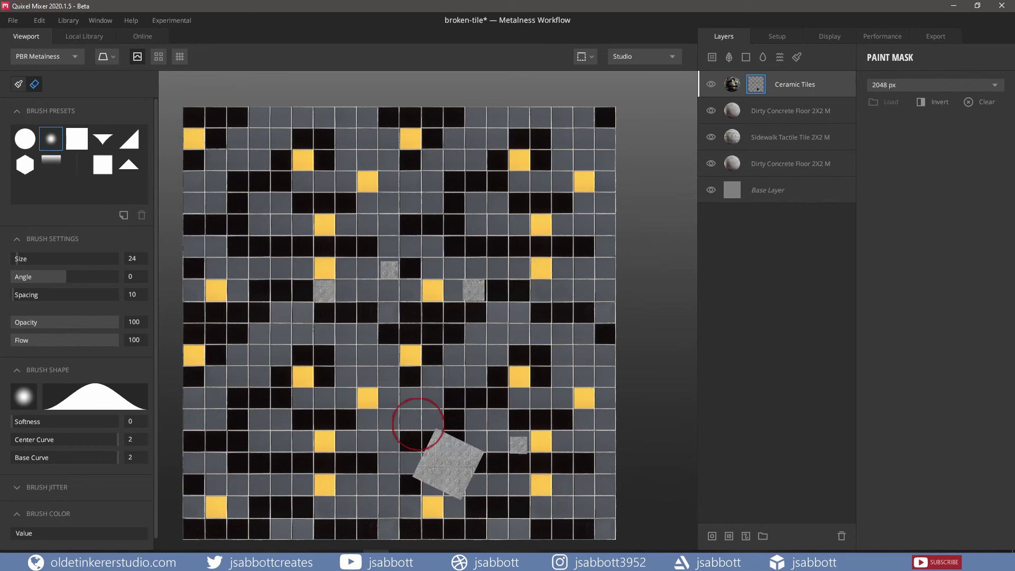
pyautogui.scroll(-1, 414, 422)
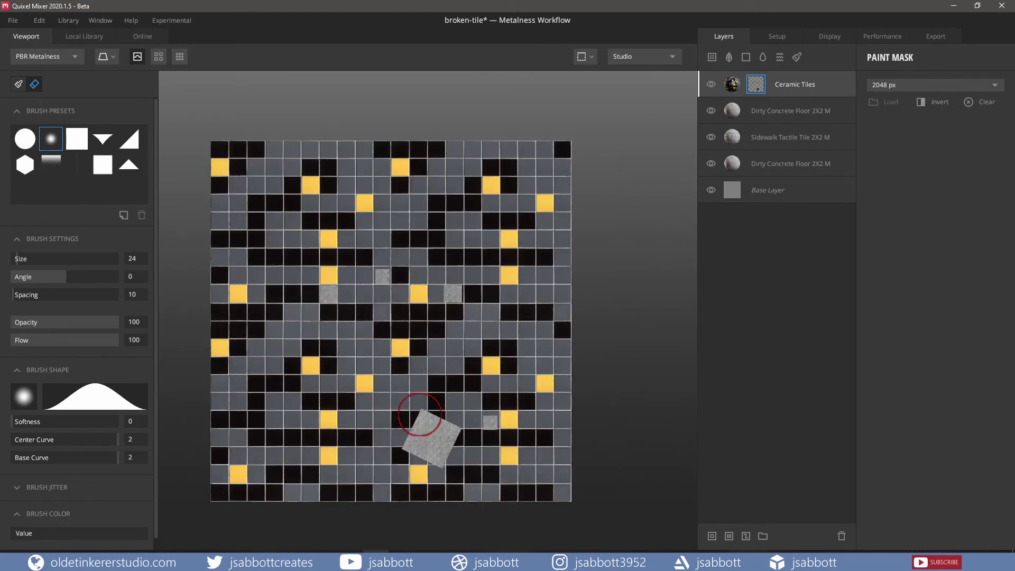
pyautogui.click(419, 412)
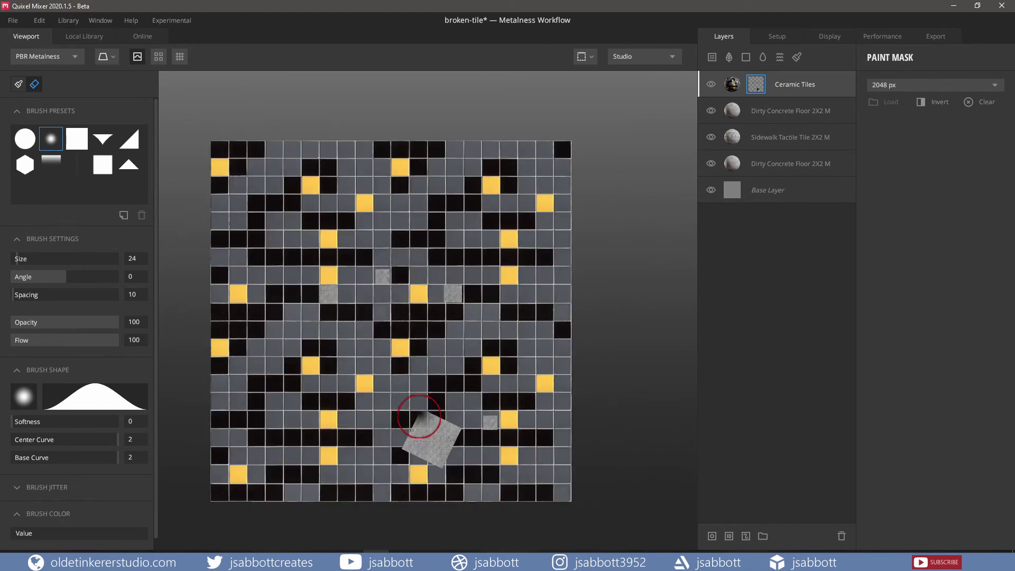
pyautogui.click(419, 416)
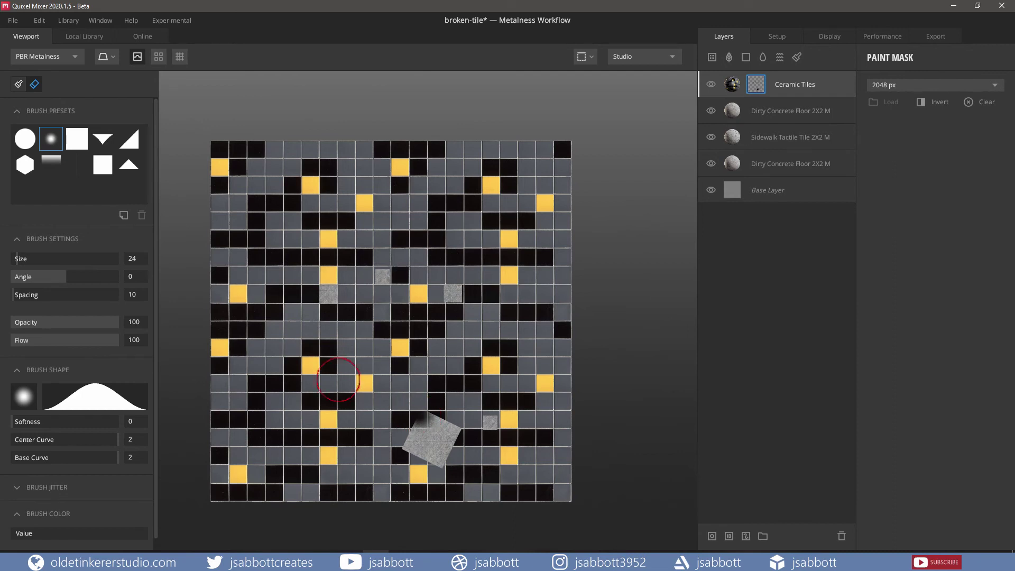
pyautogui.moveTo(18, 262)
pyautogui.mouseDown()
pyautogui.moveTo(27, 257)
pyautogui.moveTo(16, 264)
pyautogui.mouseUp()
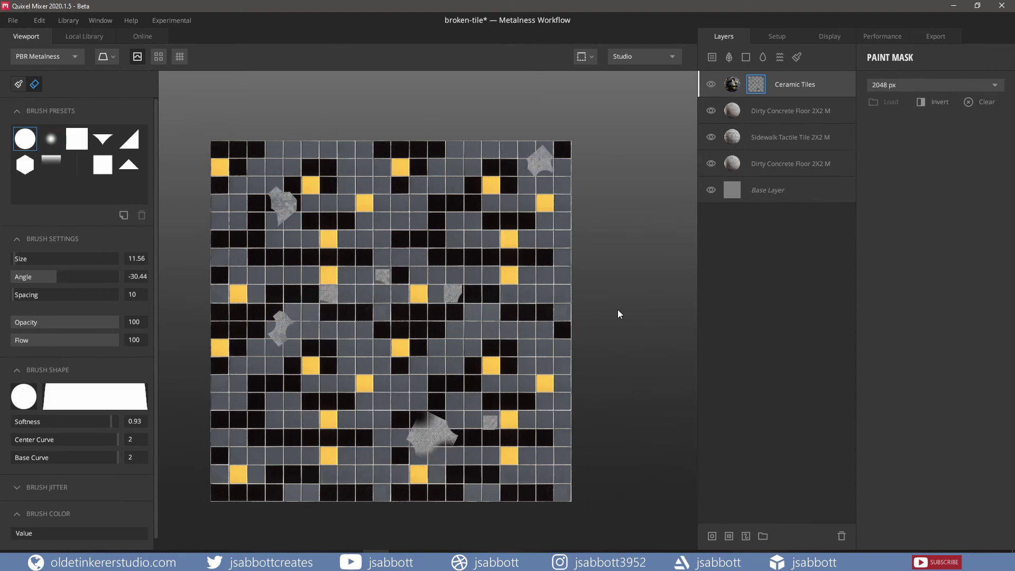
# Set the export format to PNG at 2048 px and export all 7 maps.
pyautogui.click(942, 35)
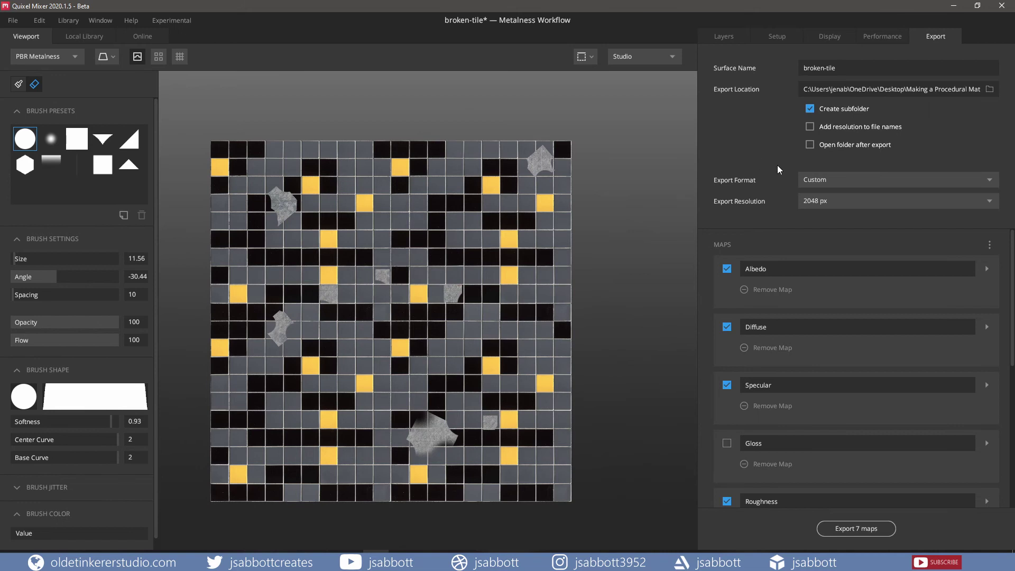
pyautogui.click(826, 179)
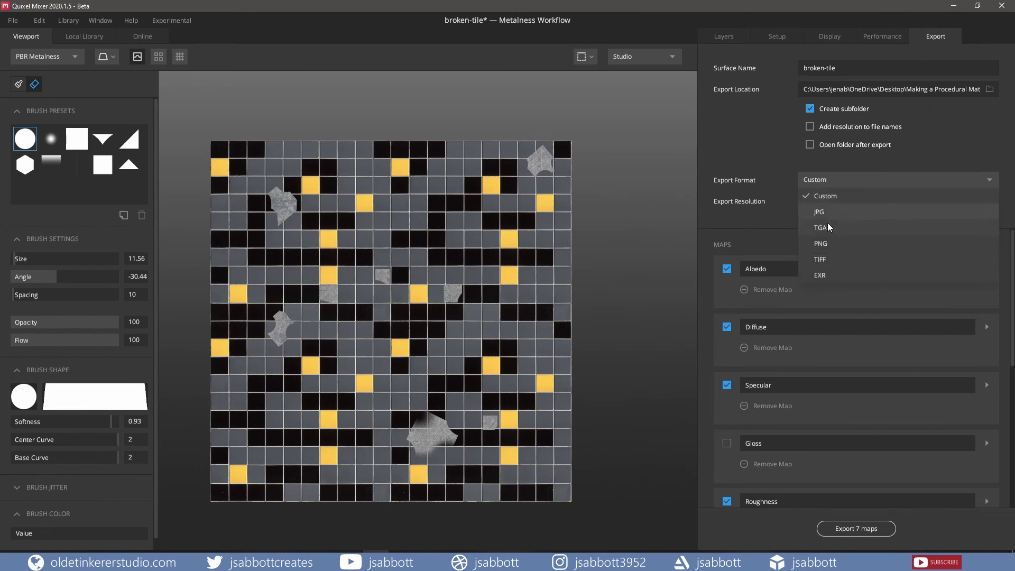
pyautogui.click(830, 244)
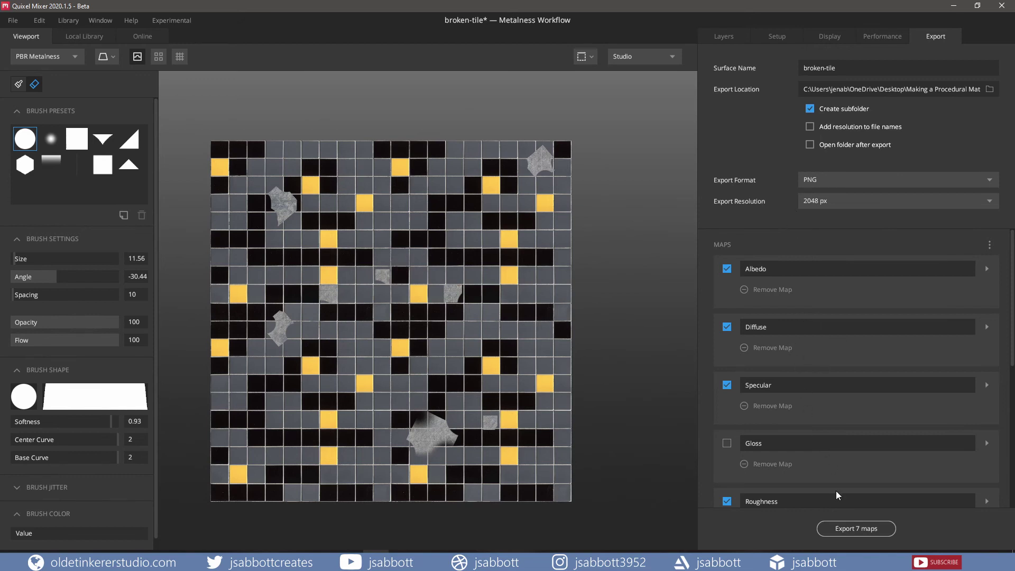
pyautogui.click(852, 532)
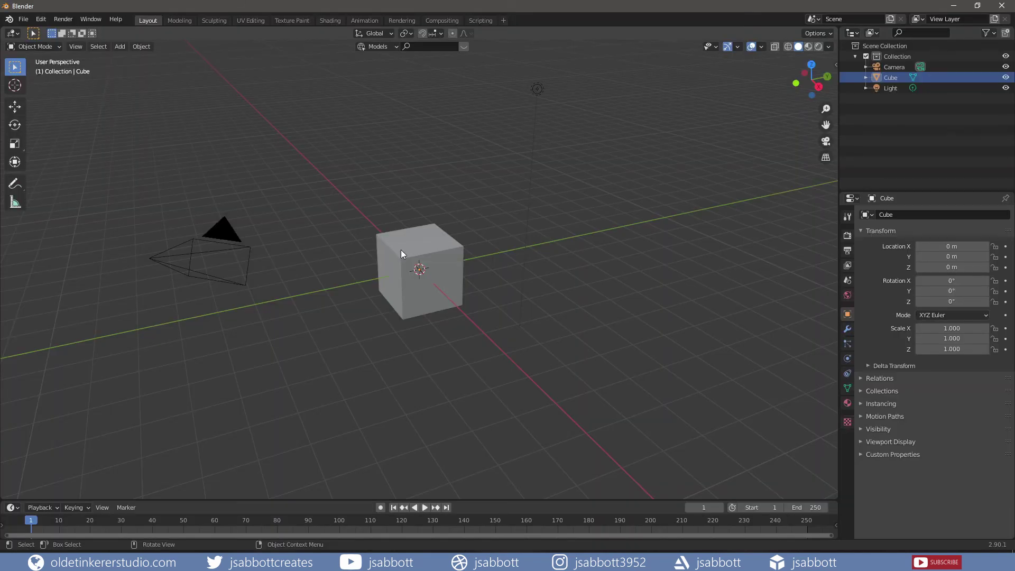
# Delete the default cube and add a plane at the origin.
pyautogui.click(401, 253)
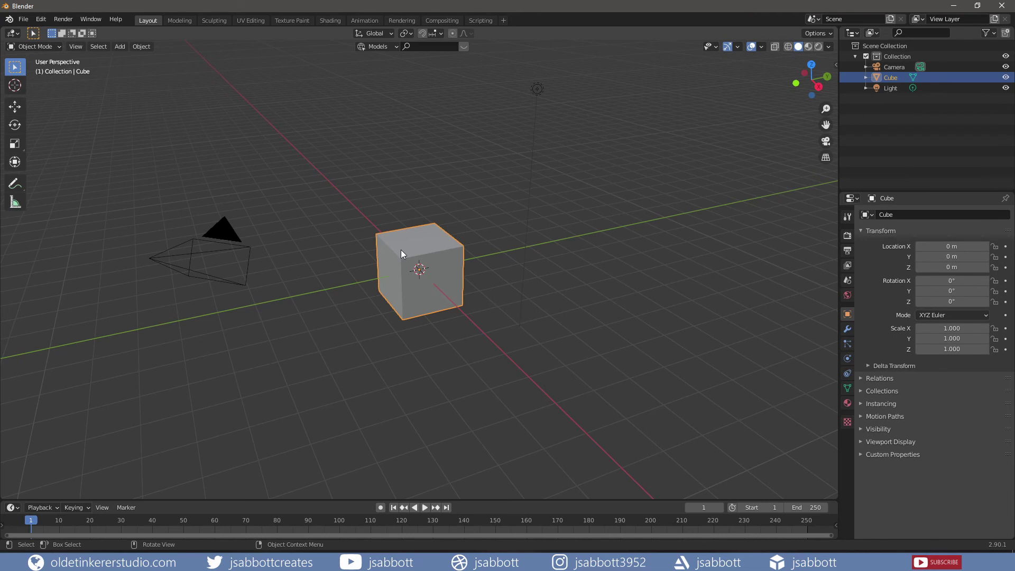
pyautogui.press('x')
pyautogui.click(398, 249)
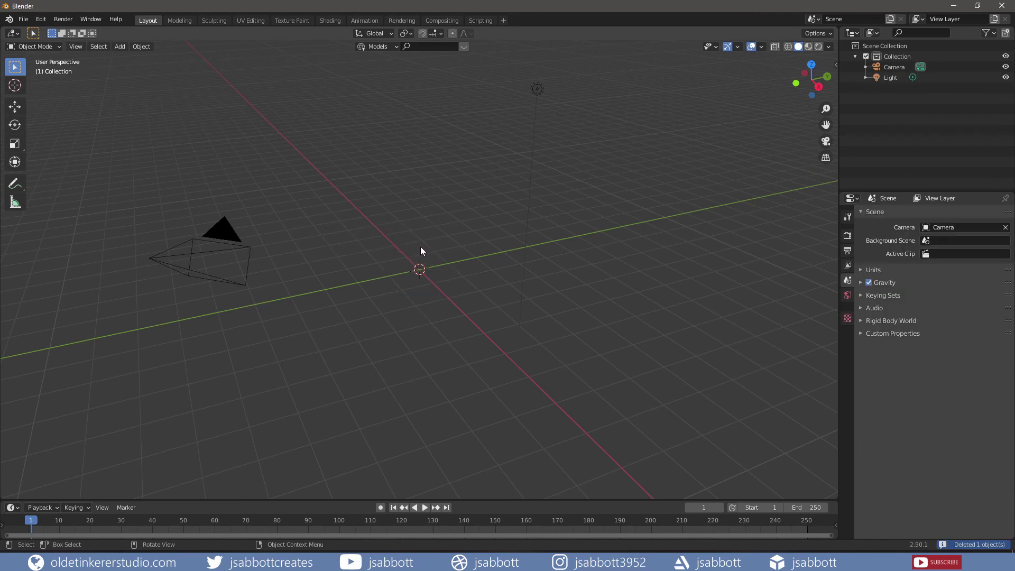
pyautogui.hotkey('shift', 'a')
pyautogui.moveTo(421, 246)
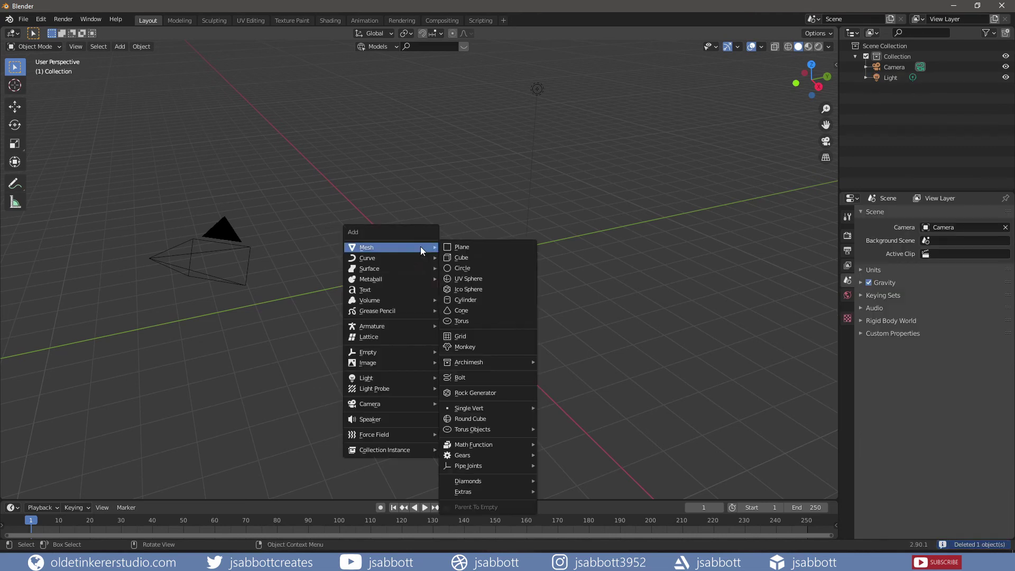
pyautogui.click(468, 248)
# Rotate the plane 90° on X, view it from the front, and enter the Shading workspace.
pyautogui.write('r')
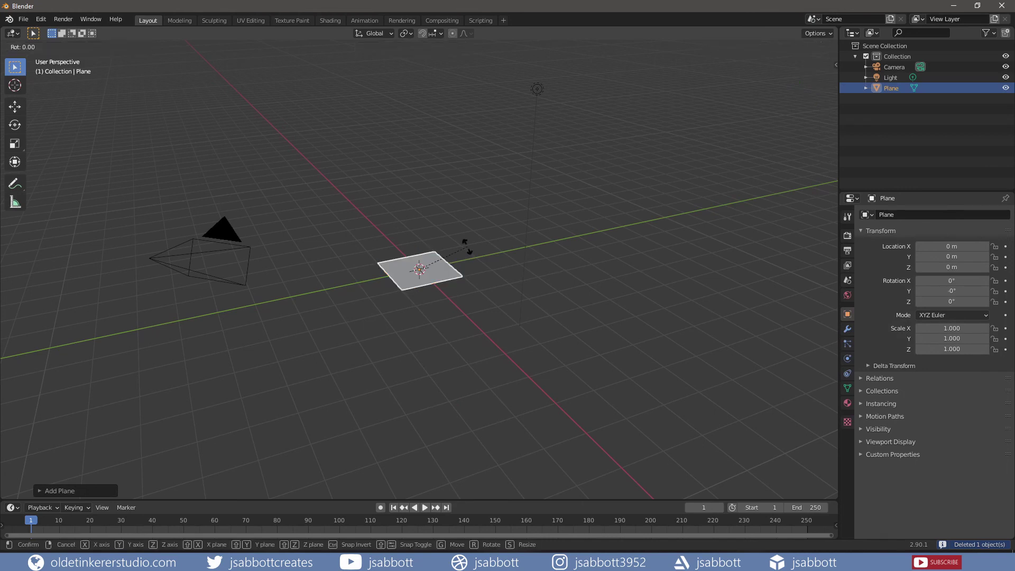
pyautogui.write('x90')
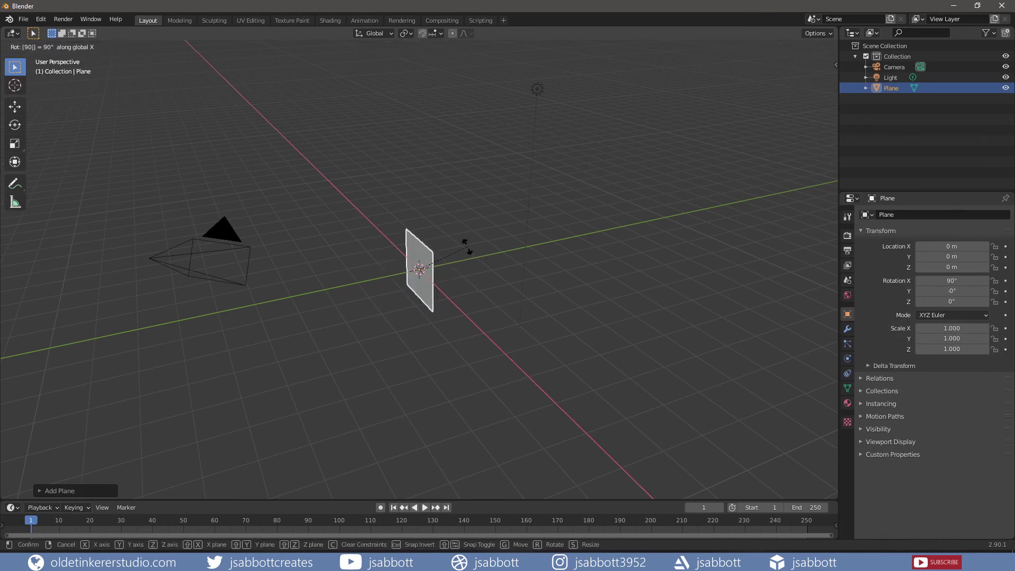
pyautogui.press('Return')
pyautogui.press('KP_1')
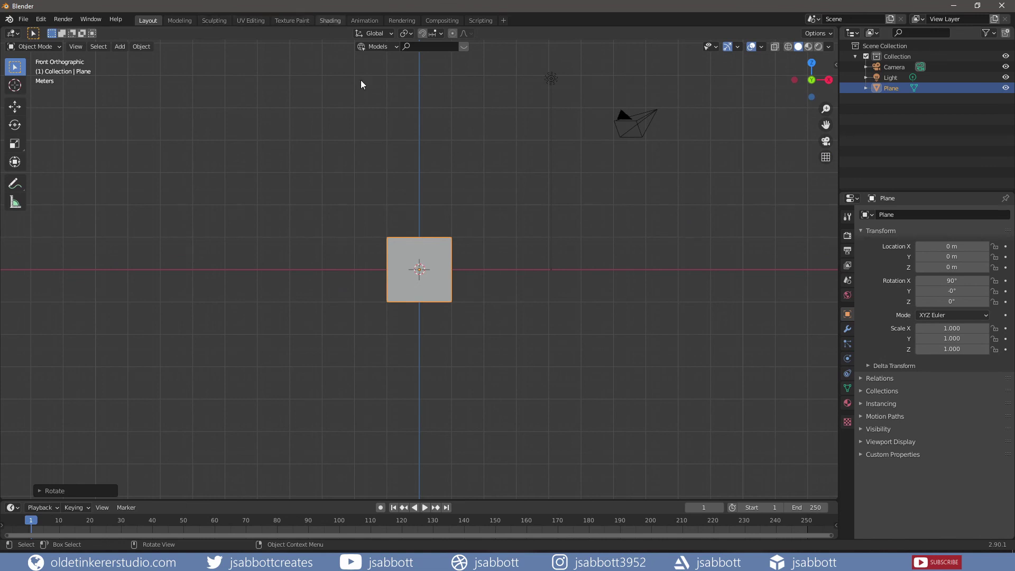
pyautogui.hotkey('ctrl', 'pagedown')
pyautogui.hotkey('ctrl', 'pagedown')
pyautogui.hotkey('ctrl', 'pagedown')
pyautogui.hotkey('ctrl', 'pagedown')
pyautogui.hotkey('ctrl', 'pagedown')
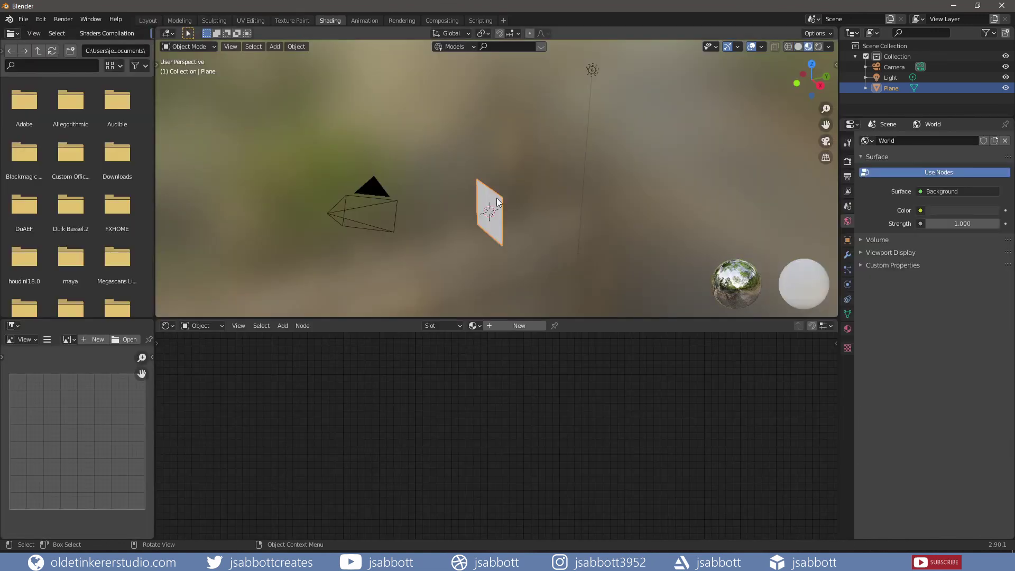
# Create a new material named 'tiles' for the plane and select its Principled BSDF node.
pyautogui.press('KP_1')
pyautogui.scroll(4, 496, 198)
pyautogui.moveTo(481, 318); pyautogui.dragTo(481, 254)
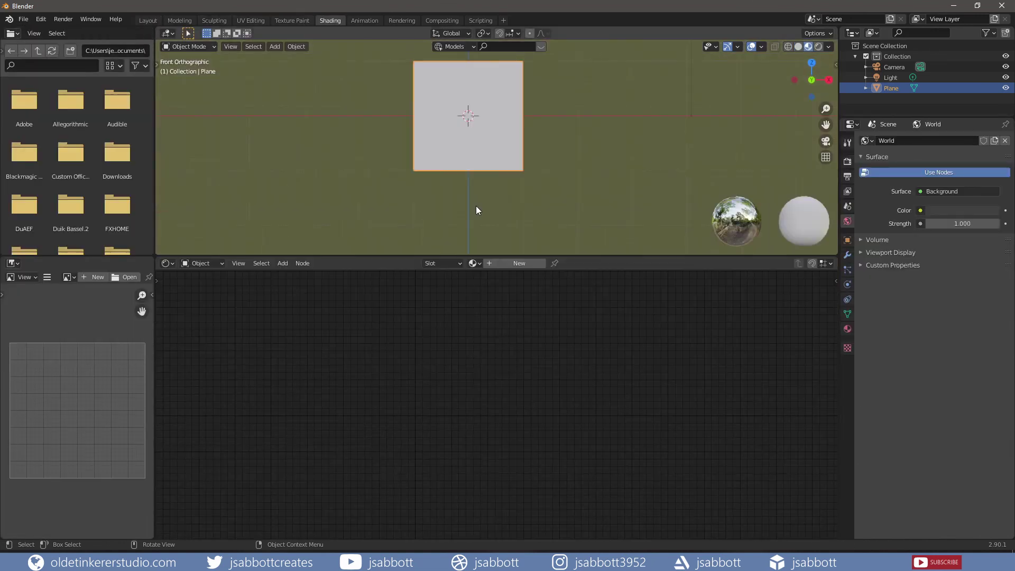
pyautogui.click(506, 264)
pyautogui.doubleClick(509, 264)
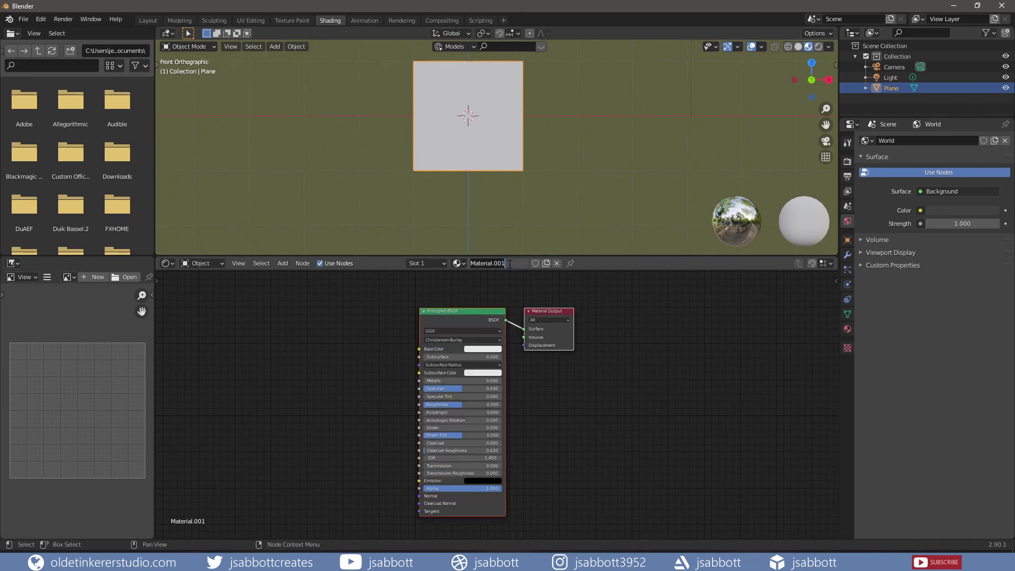
pyautogui.hotkey('ctrl', 'a')
pyautogui.write('tiles')
pyautogui.press('Return')
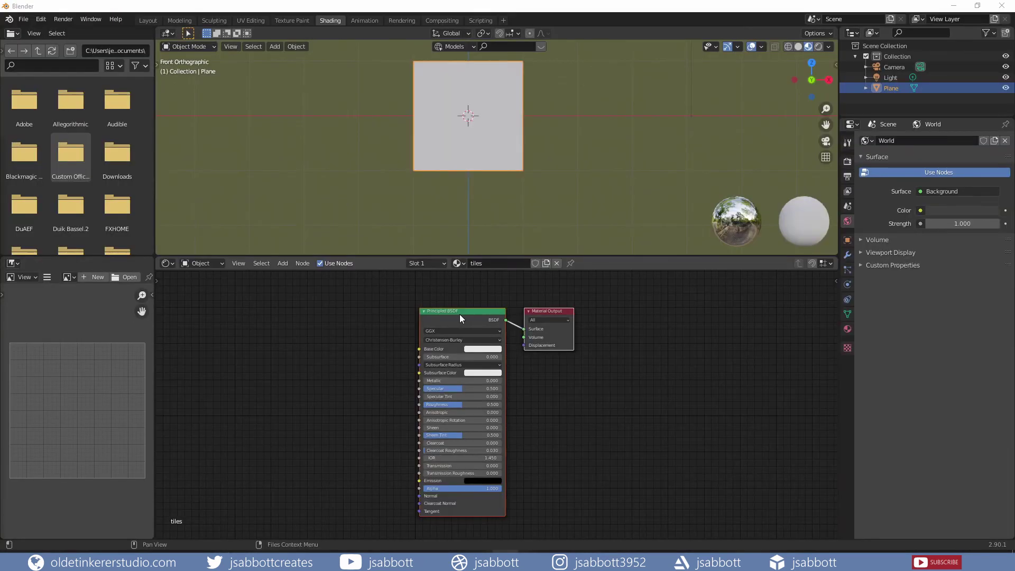
pyautogui.click(460, 314)
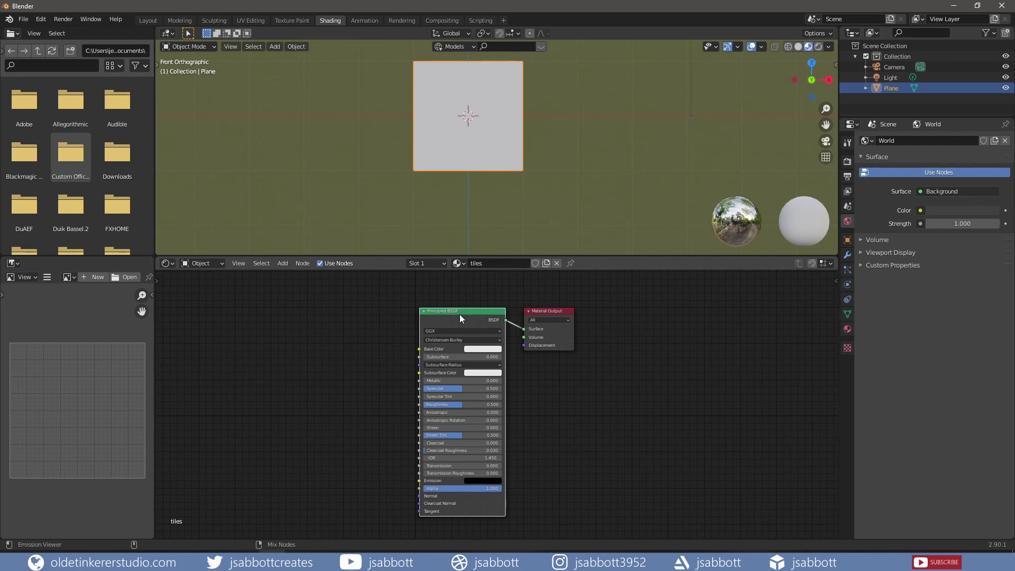
# Load the exported PNG maps into the Principled BSDF with Node Wrangler's Ctrl+Shift+T.
pyautogui.hotkey('ctrl', 'shift', 't')
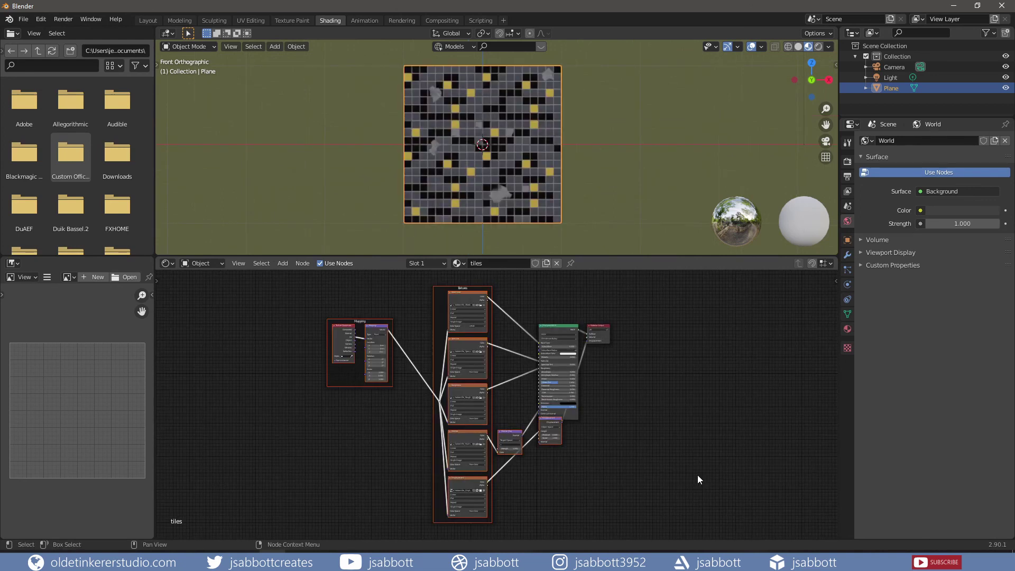